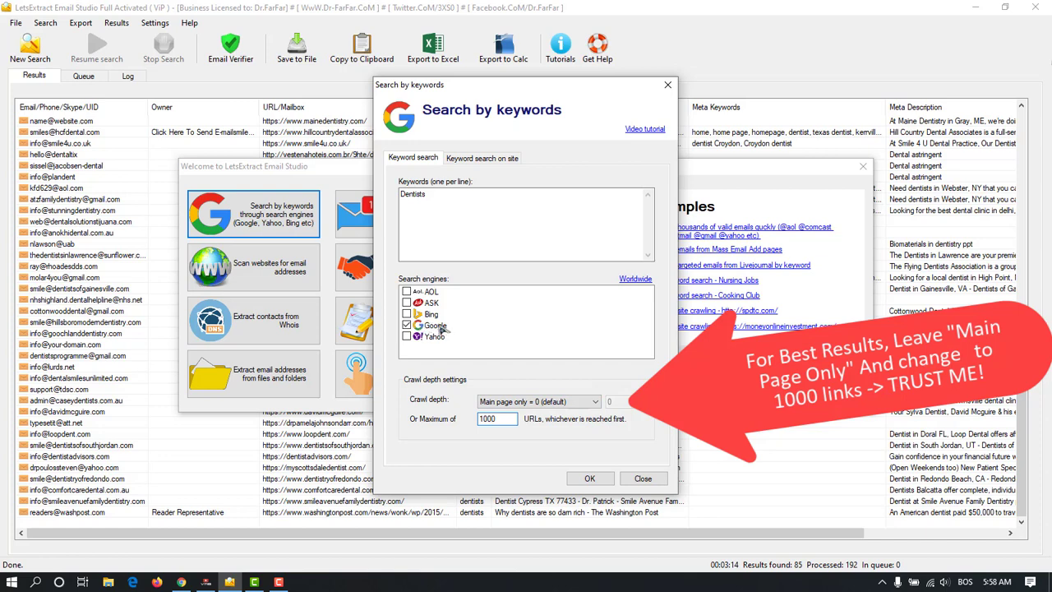
Step: Run a Google keyword search for Dentists, crawling the main page only with a maximum of 1000 URLs
double_click(456, 202)
click(435, 242)
click(589, 478)
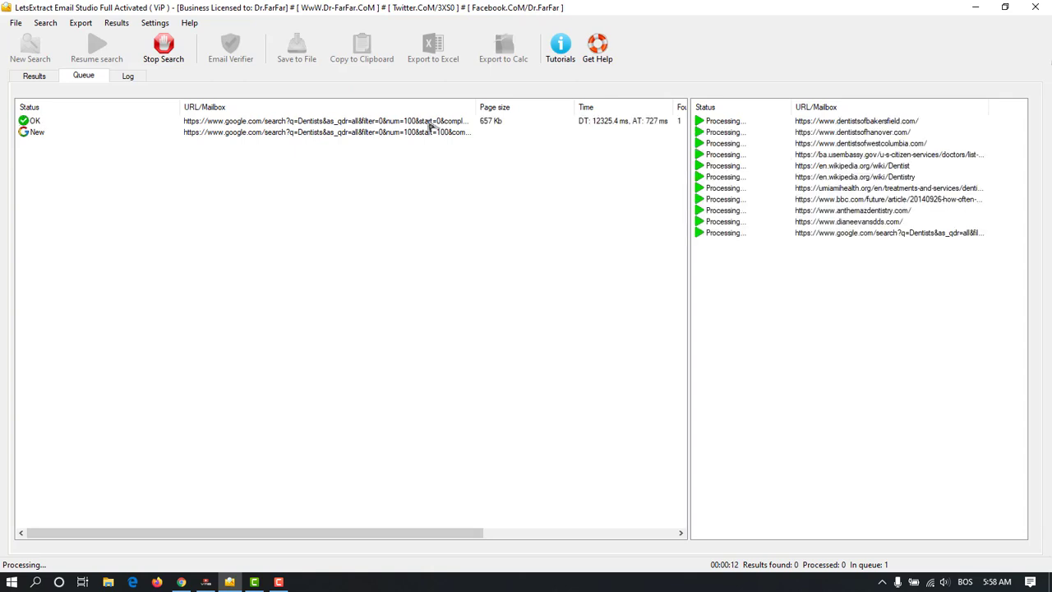
Step: Examine the incoming results and queue, and inspect the per-domain log entries and charts while the search runs
click(36, 81)
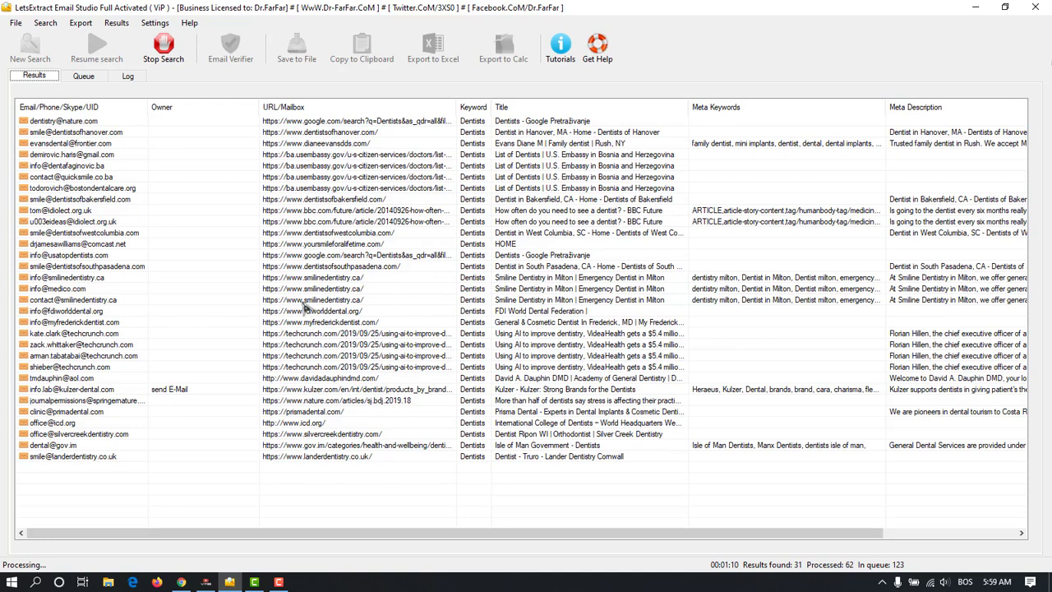
click(83, 78)
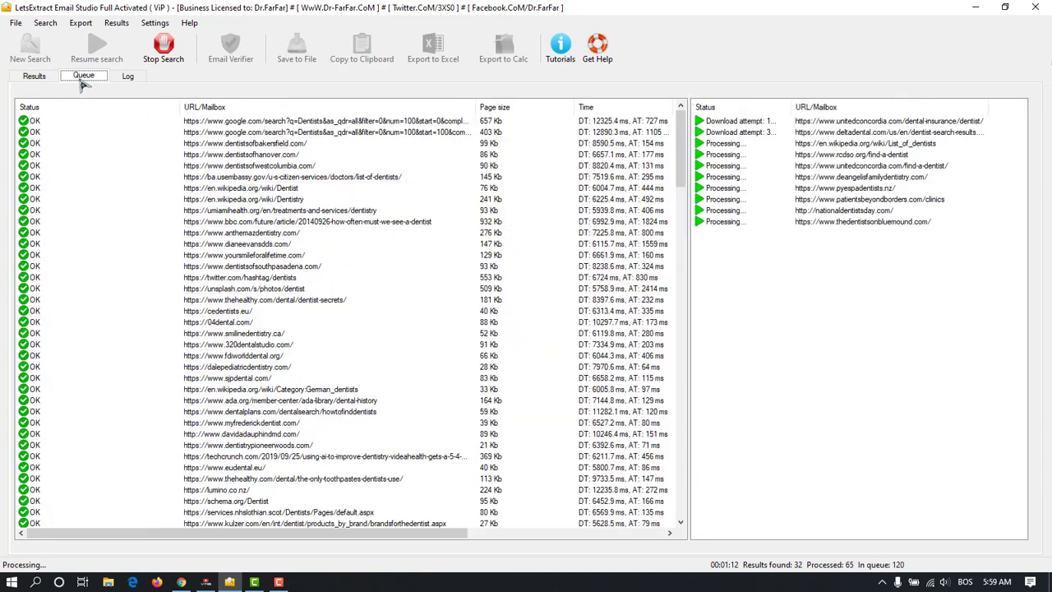
click(125, 77)
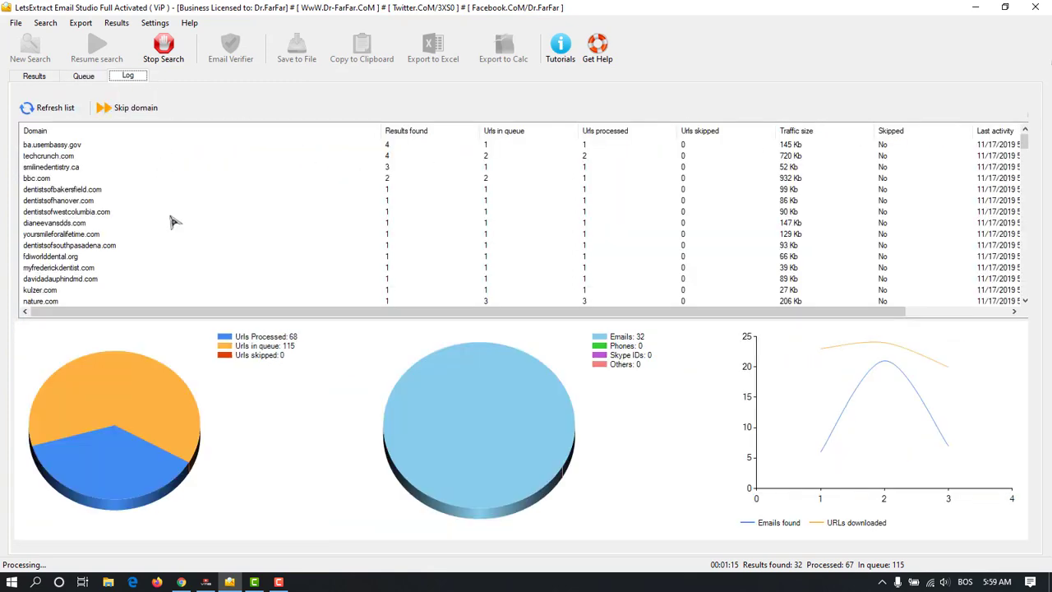
click(71, 190)
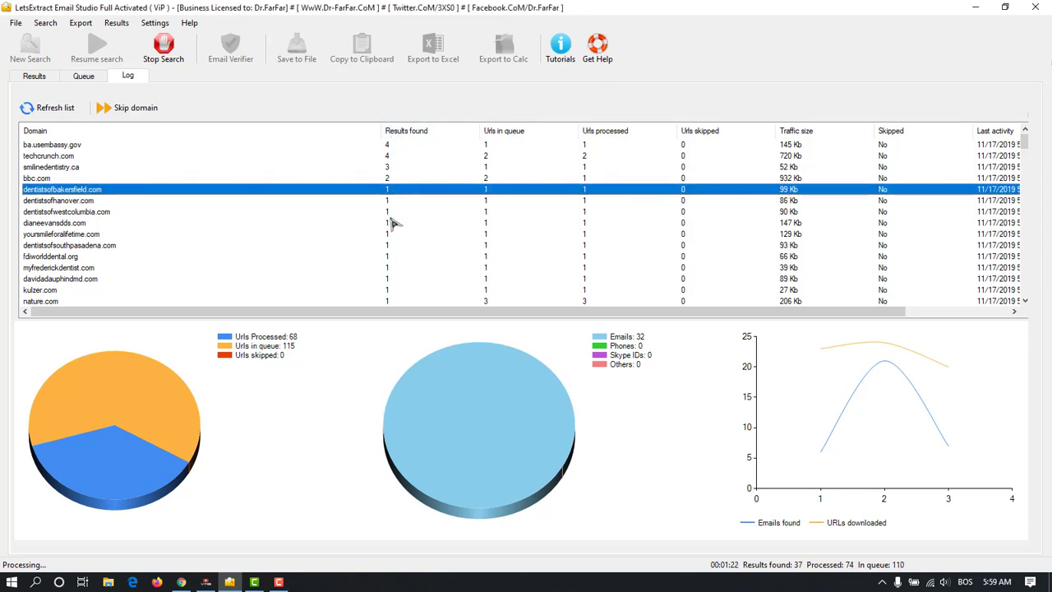
scroll(389, 267, down, 6)
scroll(385, 213, up, 2)
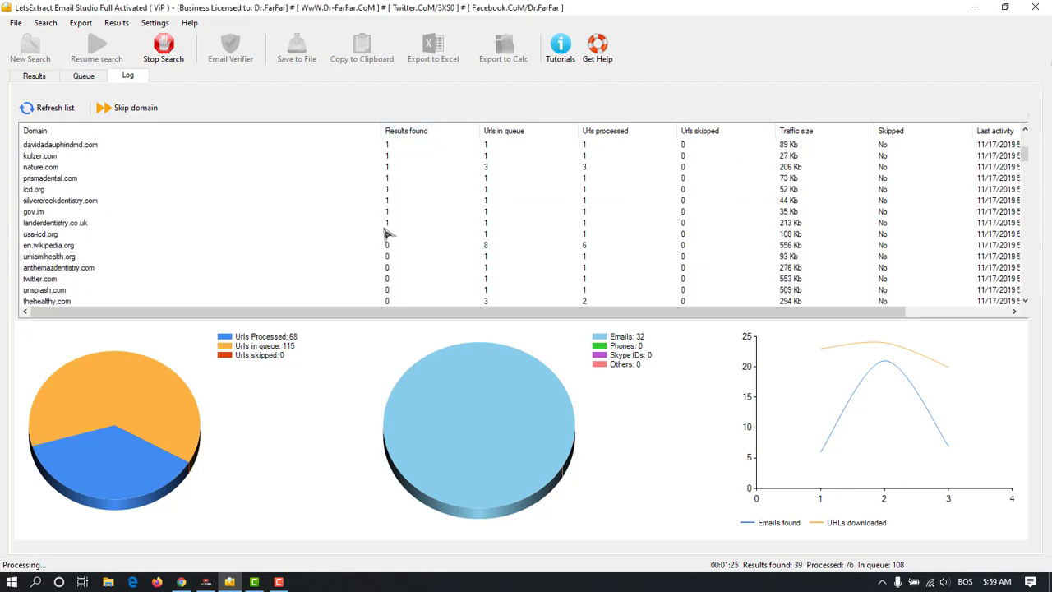
scroll(52, 220, up, 3)
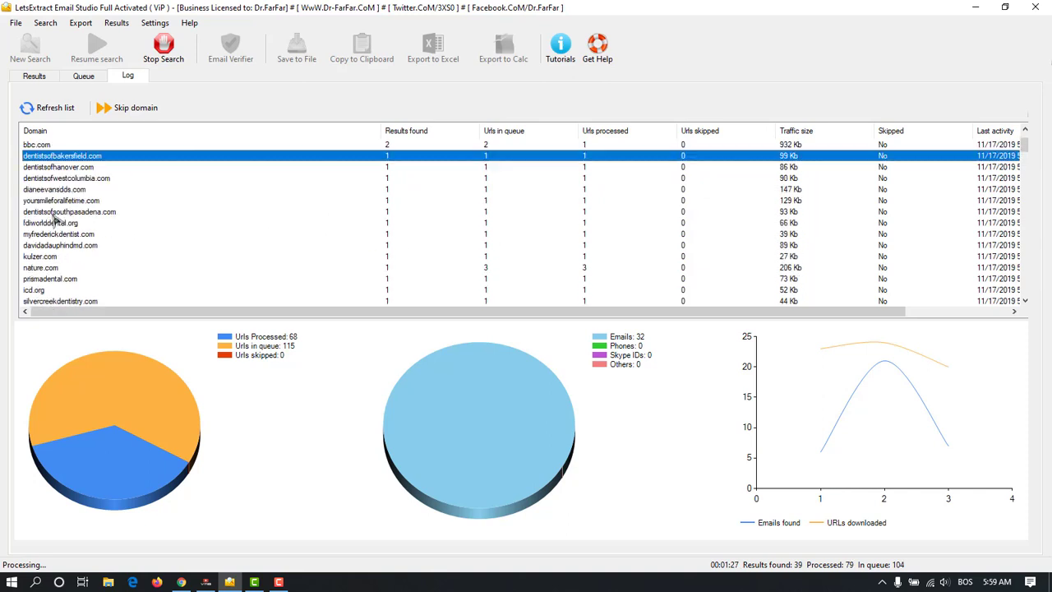
scroll(53, 242, up, 1)
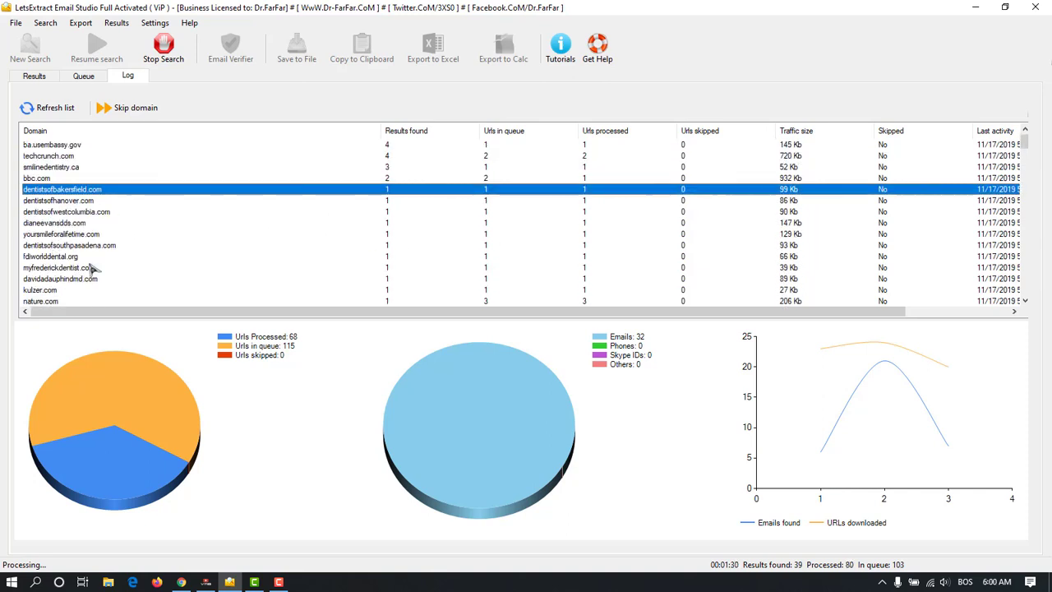
click(75, 267)
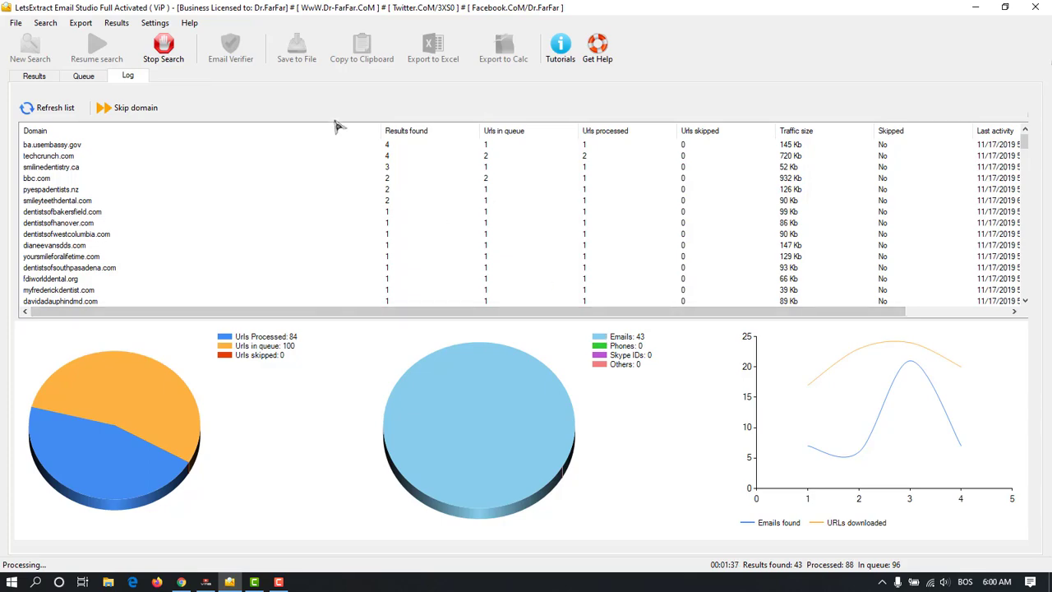
Step: Examine the search queue for the status of processed and still pending dentist URLs down to the end of the list
click(86, 77)
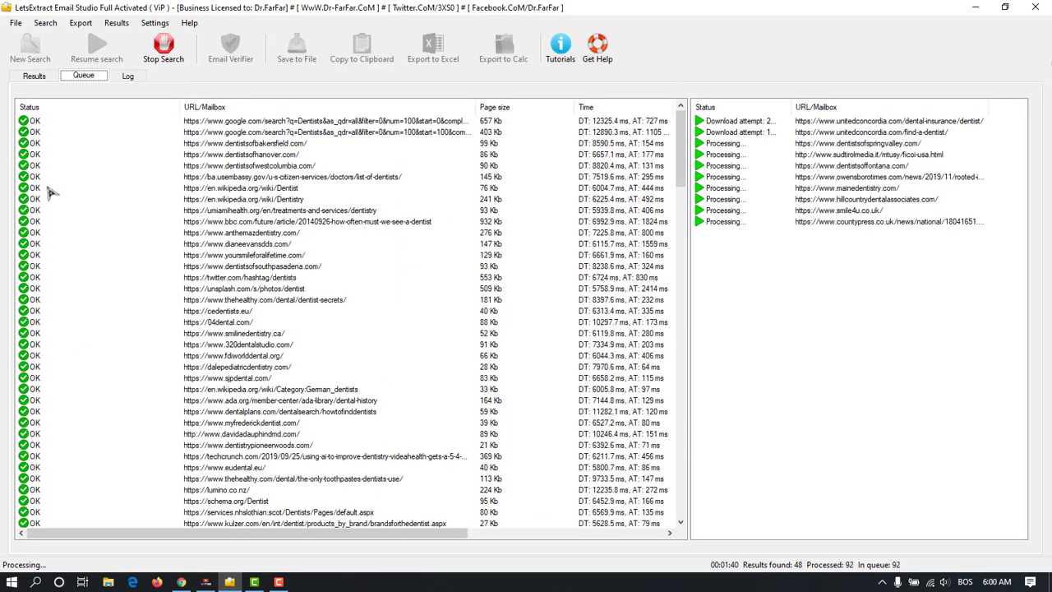
scroll(74, 277, down, 13)
scroll(94, 287, down, 15)
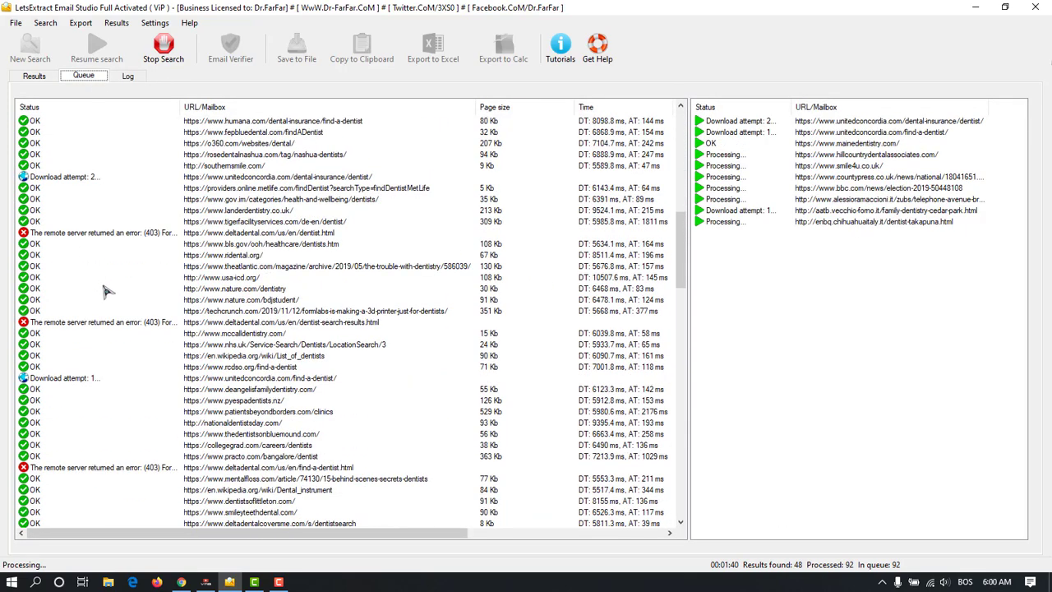
scroll(62, 202, up, 3)
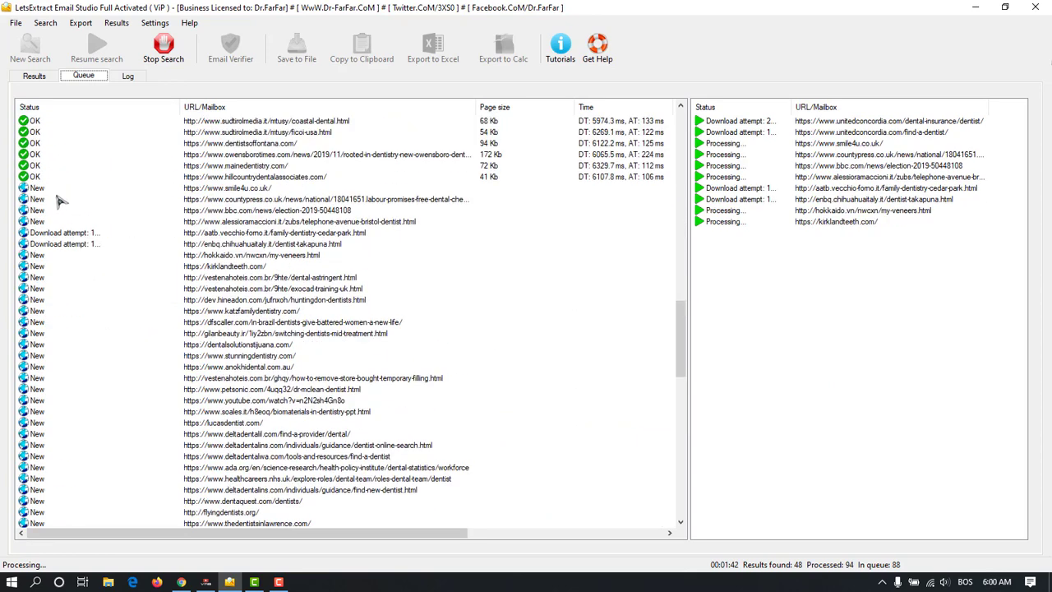
click(246, 190)
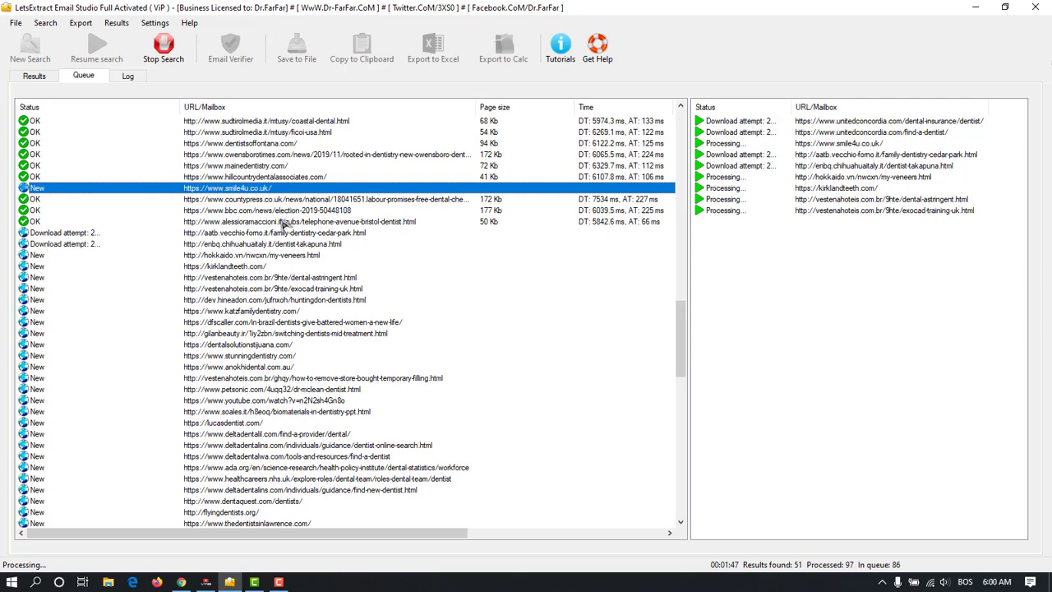
scroll(276, 271, down, 20)
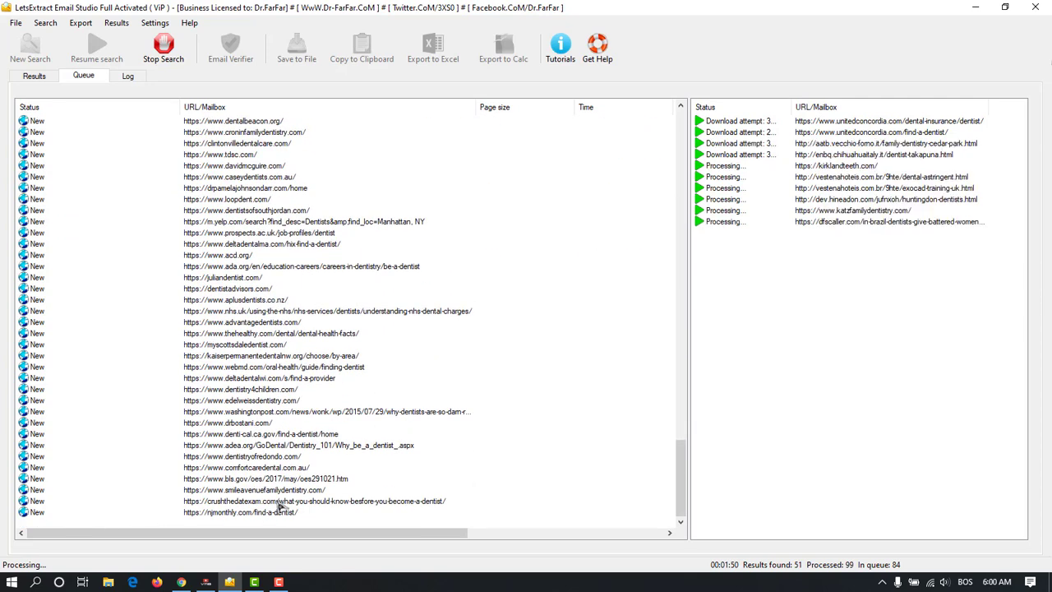
scroll(246, 424, up, 1)
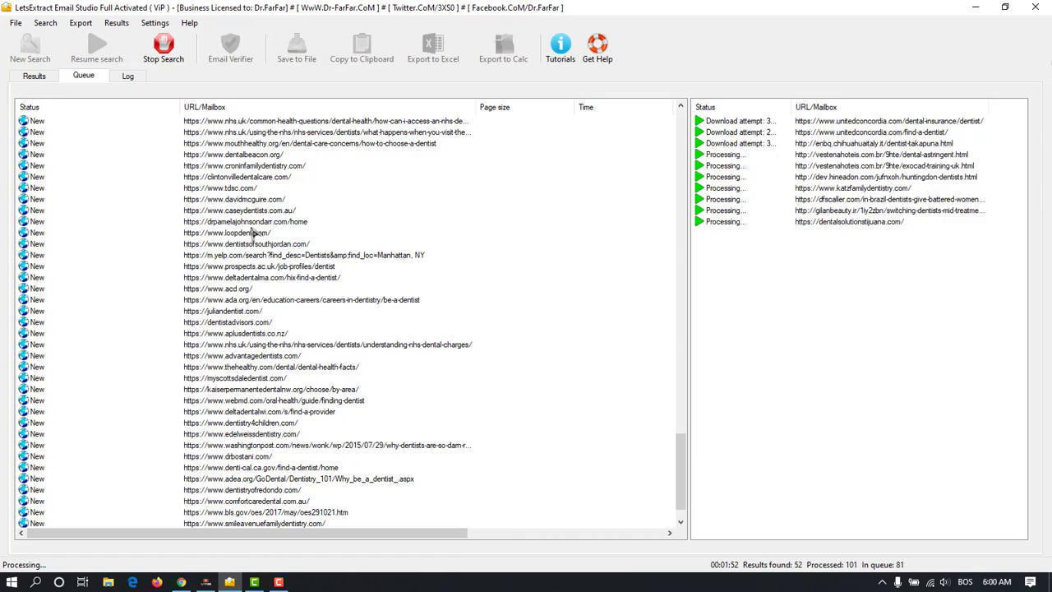
scroll(261, 181, up, 2)
scroll(262, 181, up, 3)
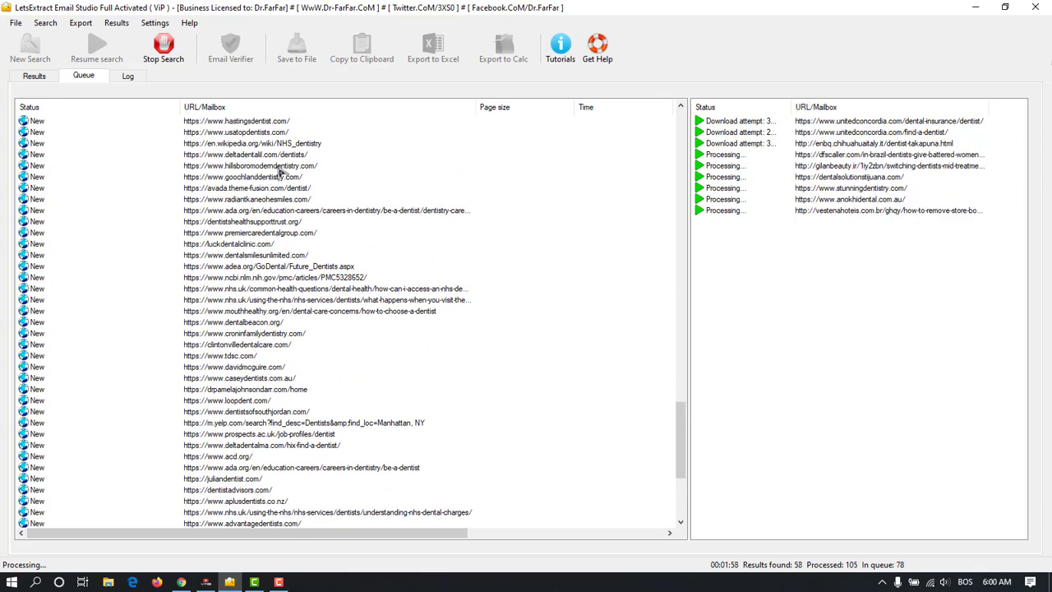
Step: Review the collected email results and stop the running search
click(46, 78)
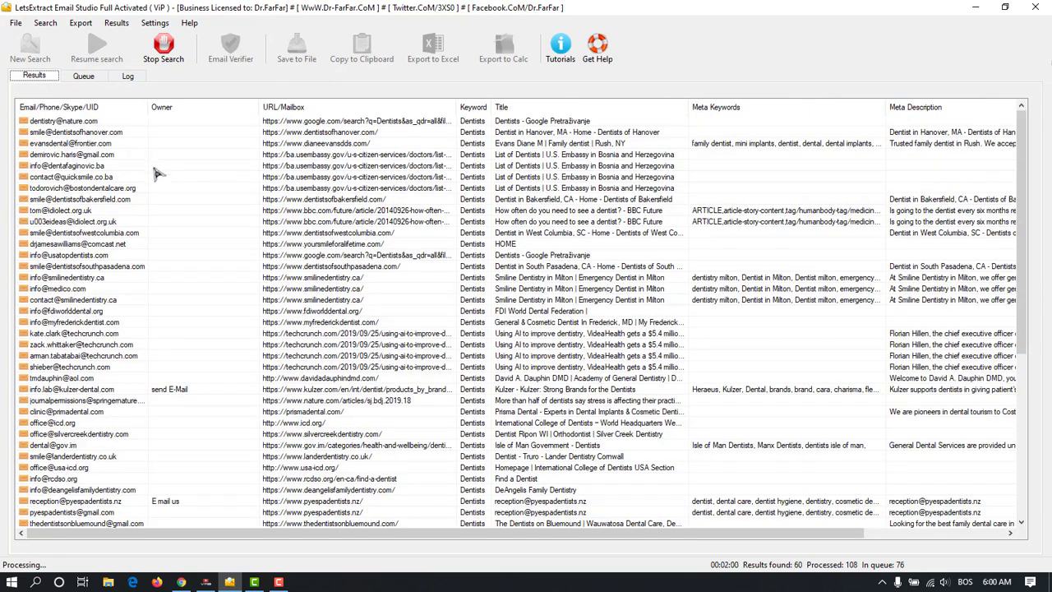
scroll(151, 207, down, 5)
scroll(148, 222, down, 4)
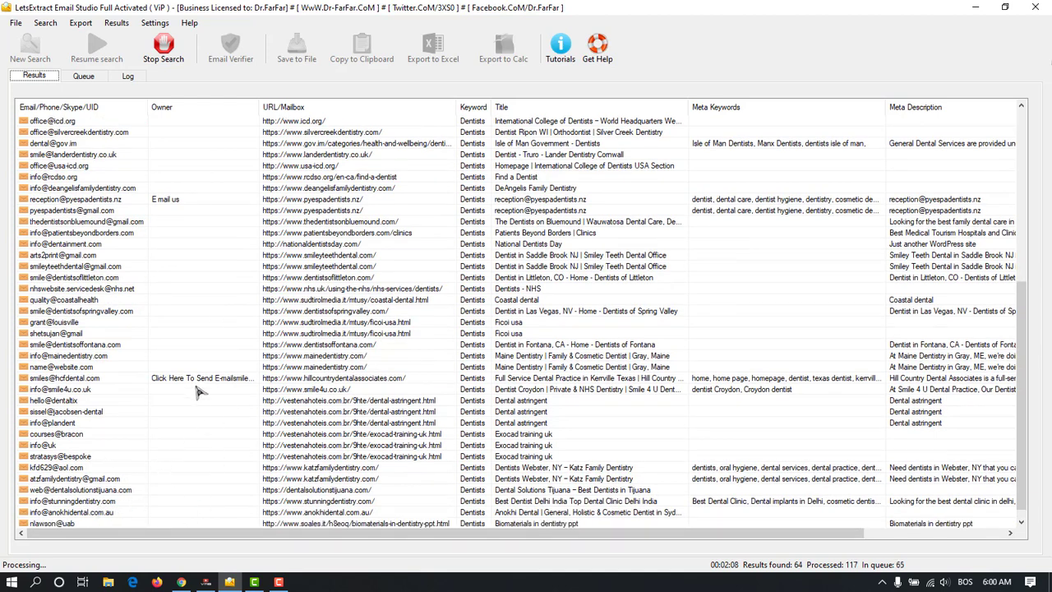
scroll(345, 415, up, 10)
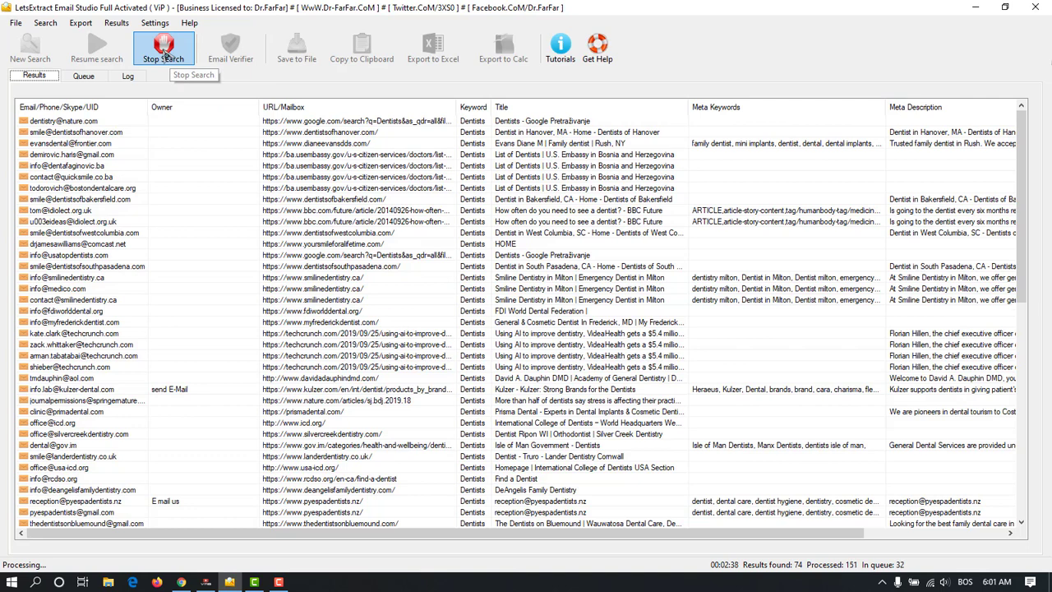
click(164, 55)
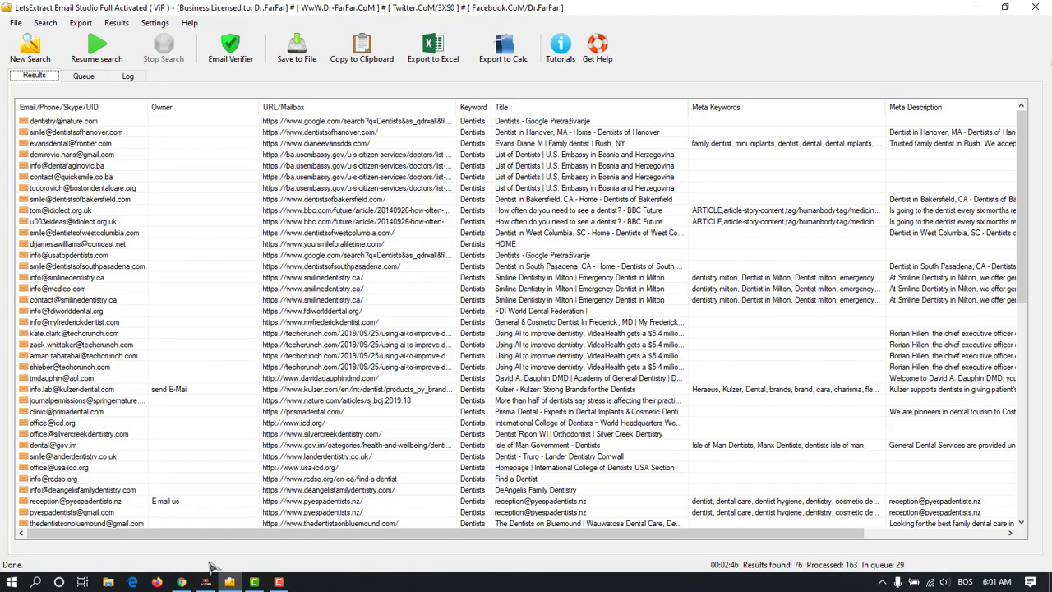
Step: Verify the collected emails with the built-in Email Verifier in quick mode (MX Lookup only) and apply the outcome to the results
click(230, 49)
click(253, 181)
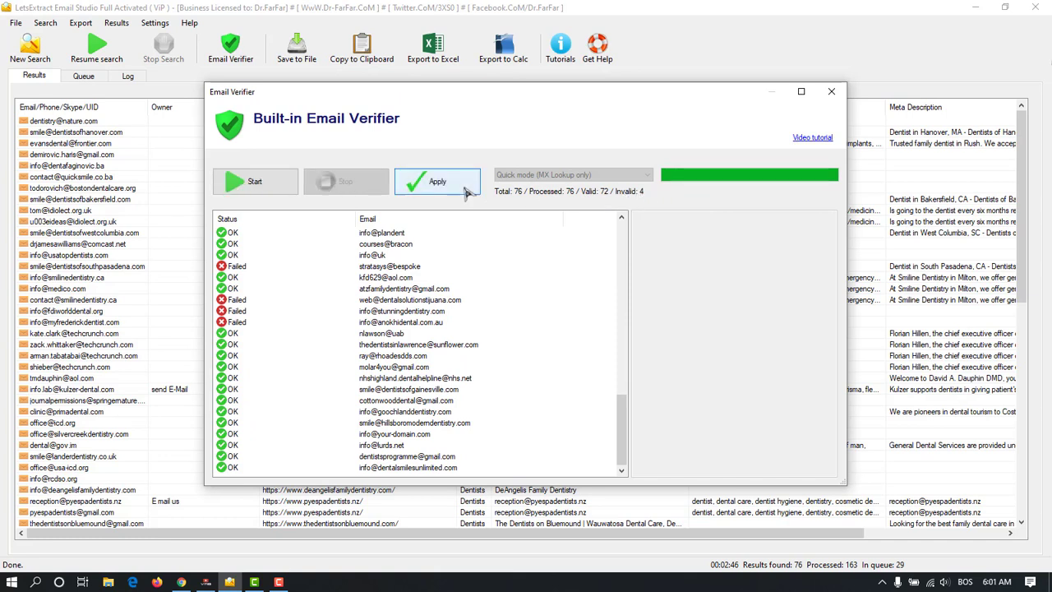
click(442, 186)
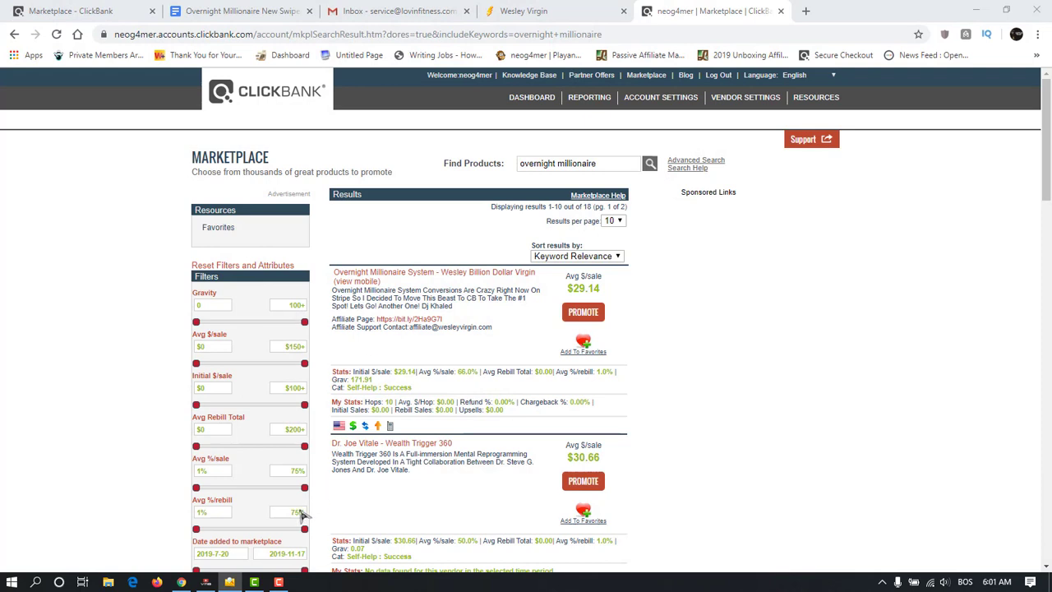
mouse_move(255, 581)
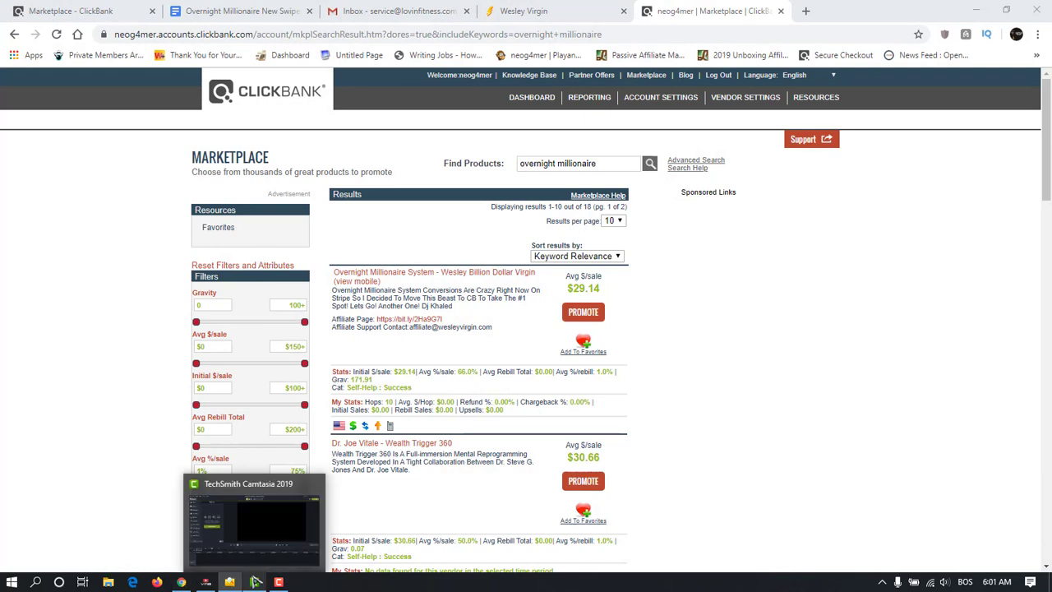
click(232, 582)
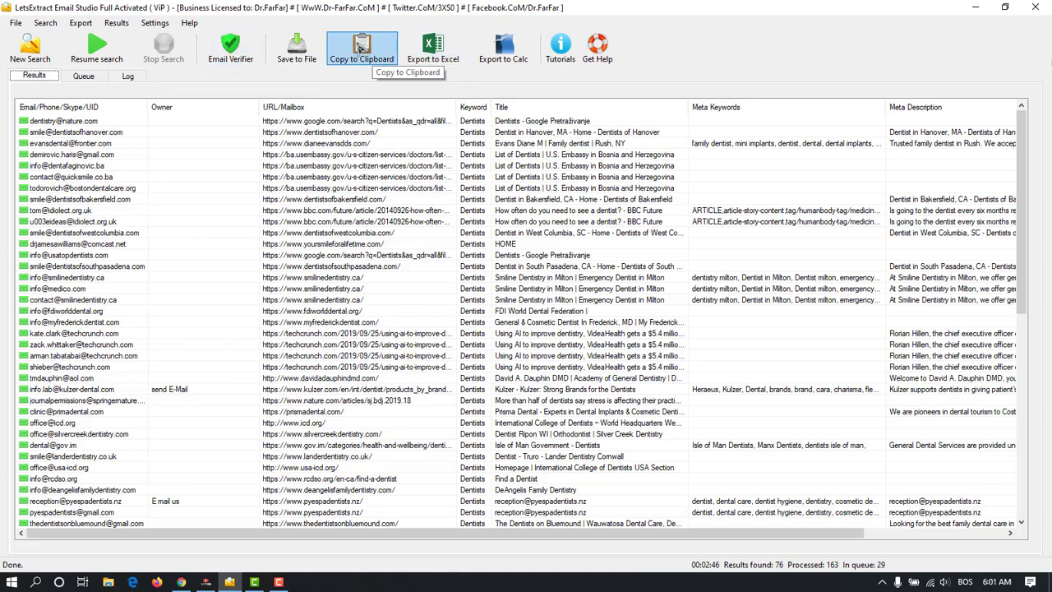
Step: Try copying all results to the clipboard and pasting them as recipients of a new Gmail message, and close that message
click(363, 50)
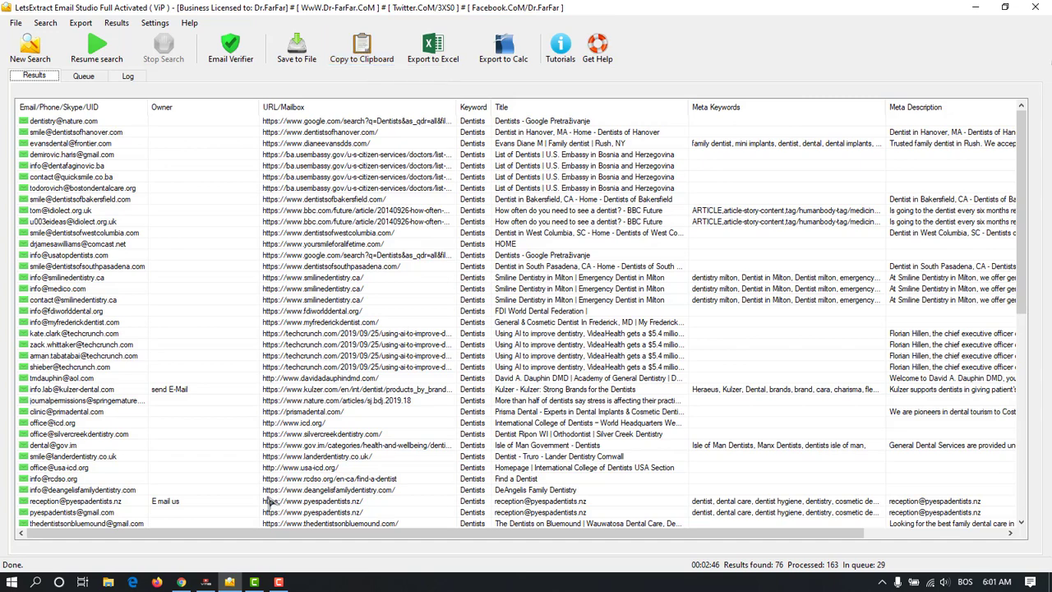
click(182, 582)
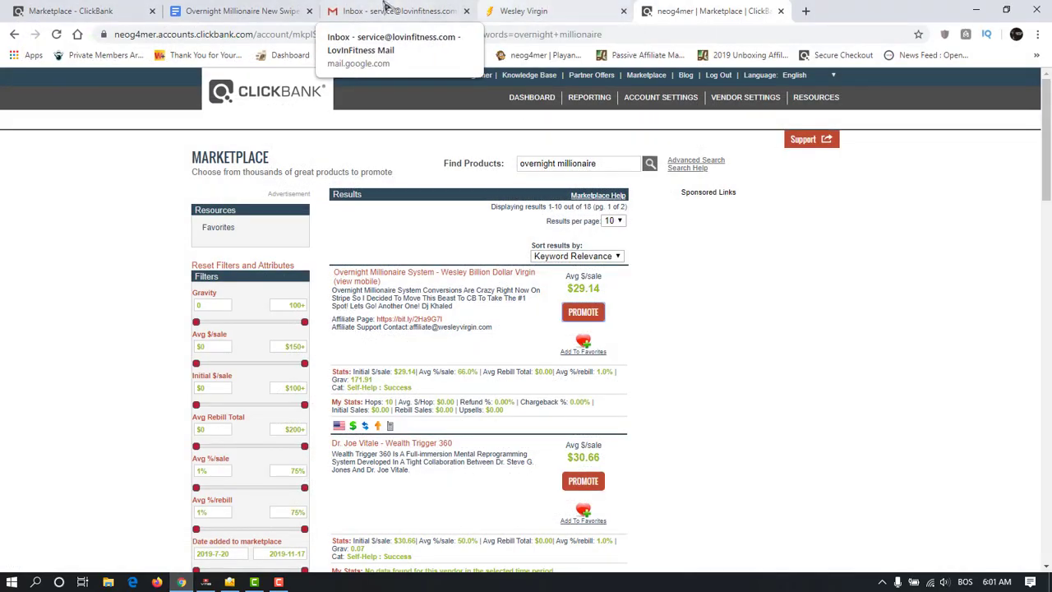
click(421, 12)
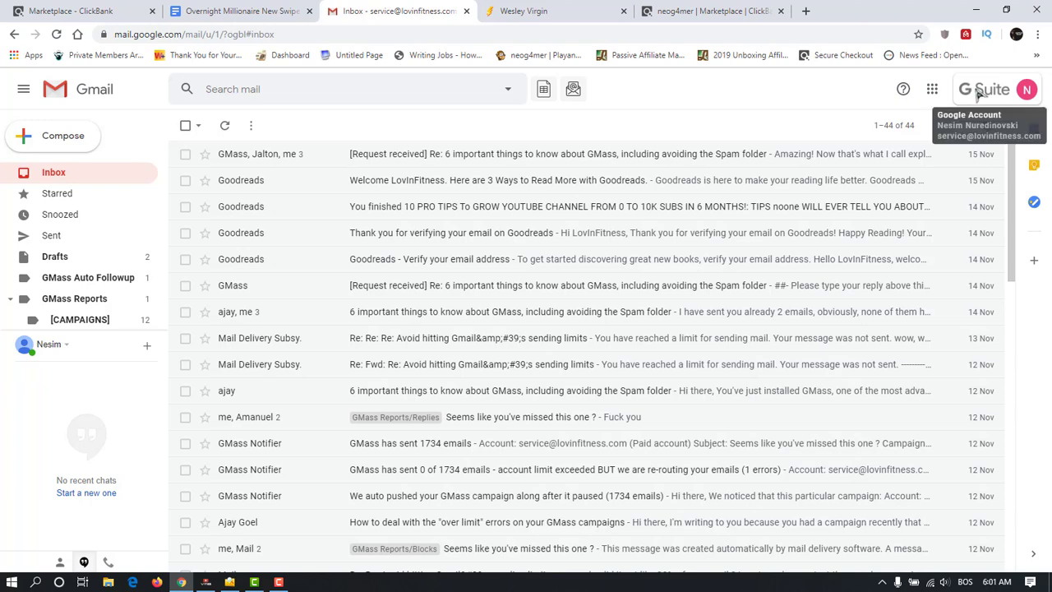
click(54, 137)
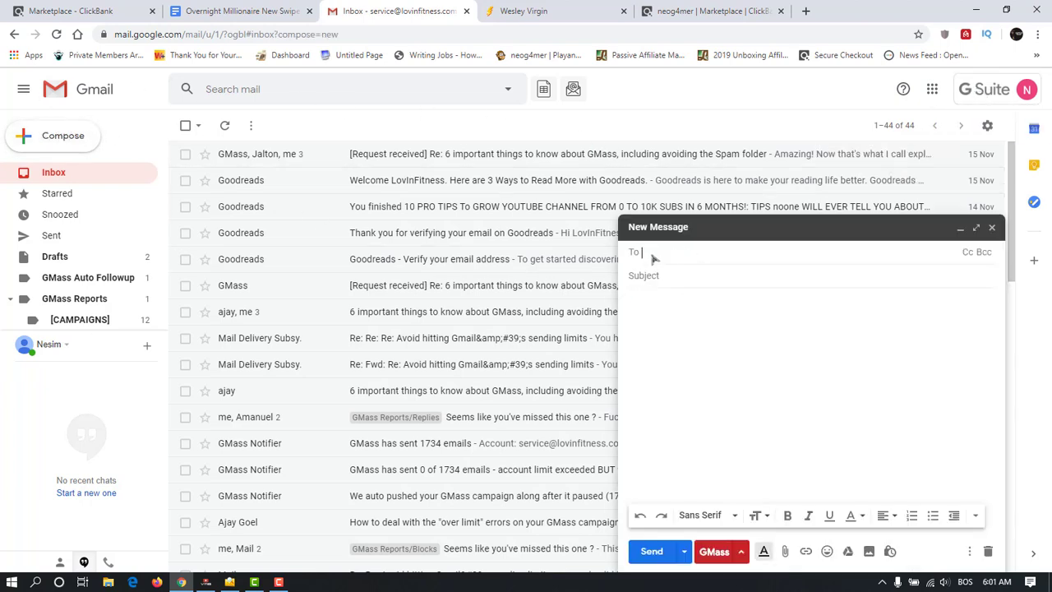
key(ctrl+v)
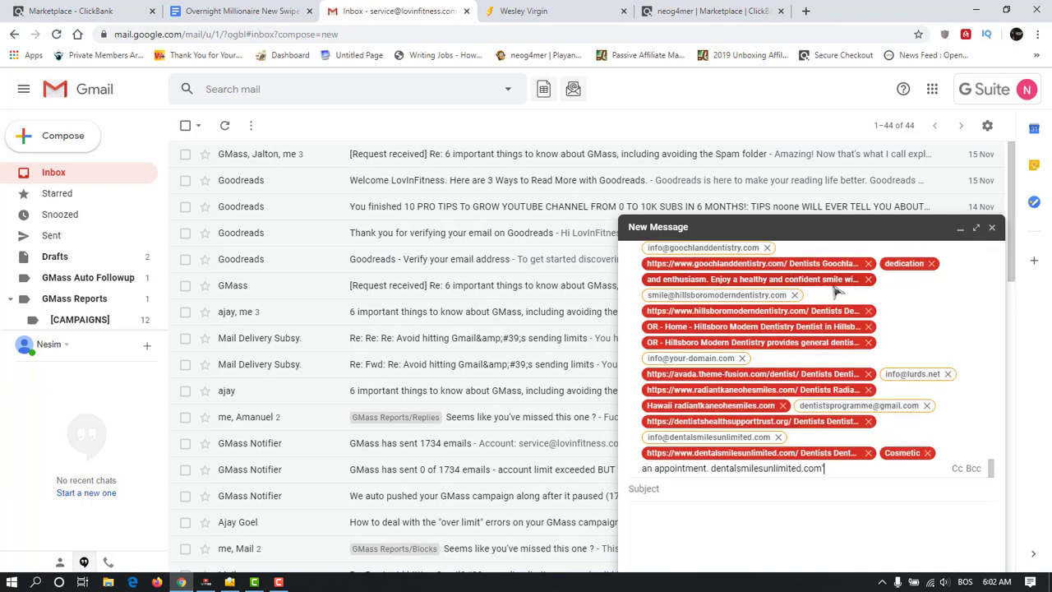
scroll(832, 289, up, 1)
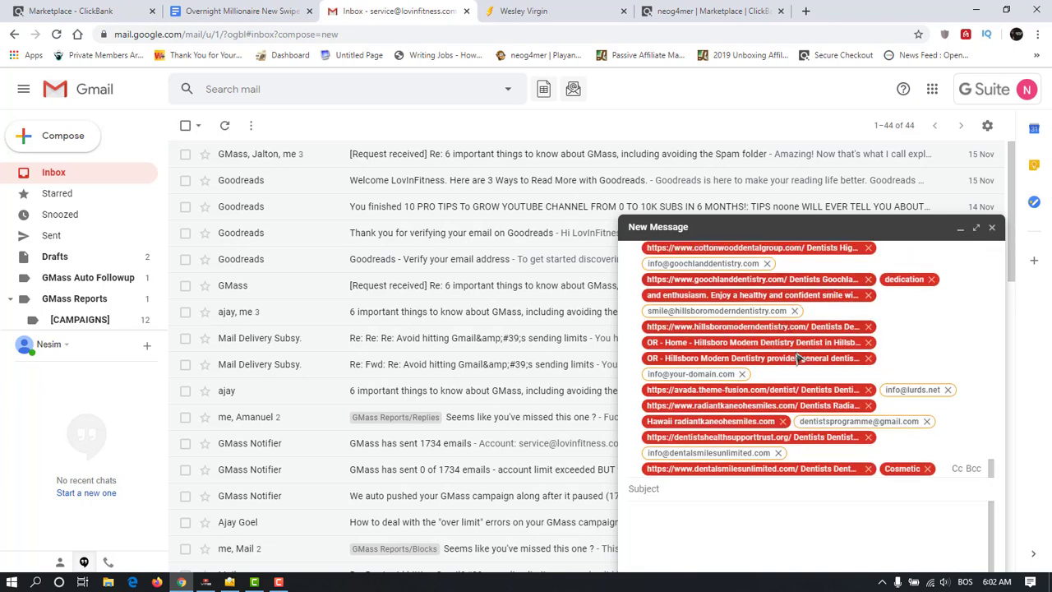
scroll(795, 346, down, 1)
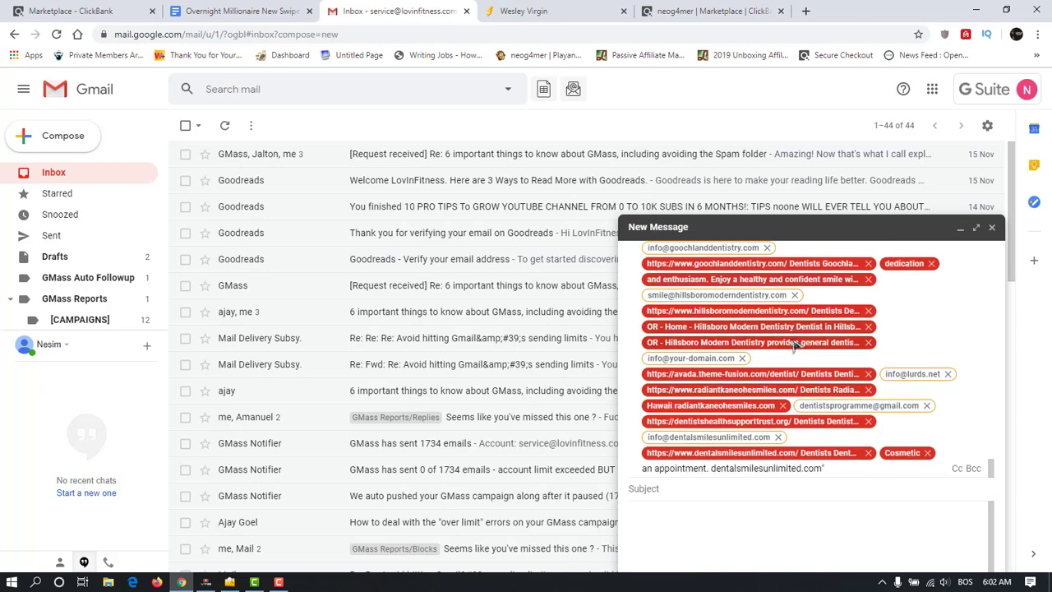
click(992, 229)
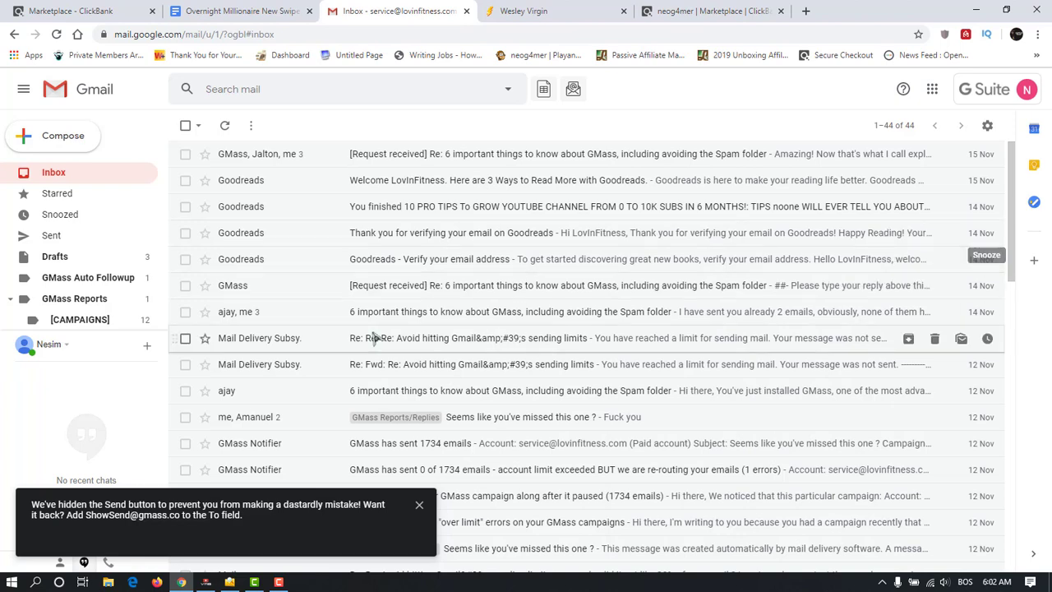
Step: Start a new Gmail message and try again to copy the email results to the clipboard in LetsExtract Email Studio
click(64, 135)
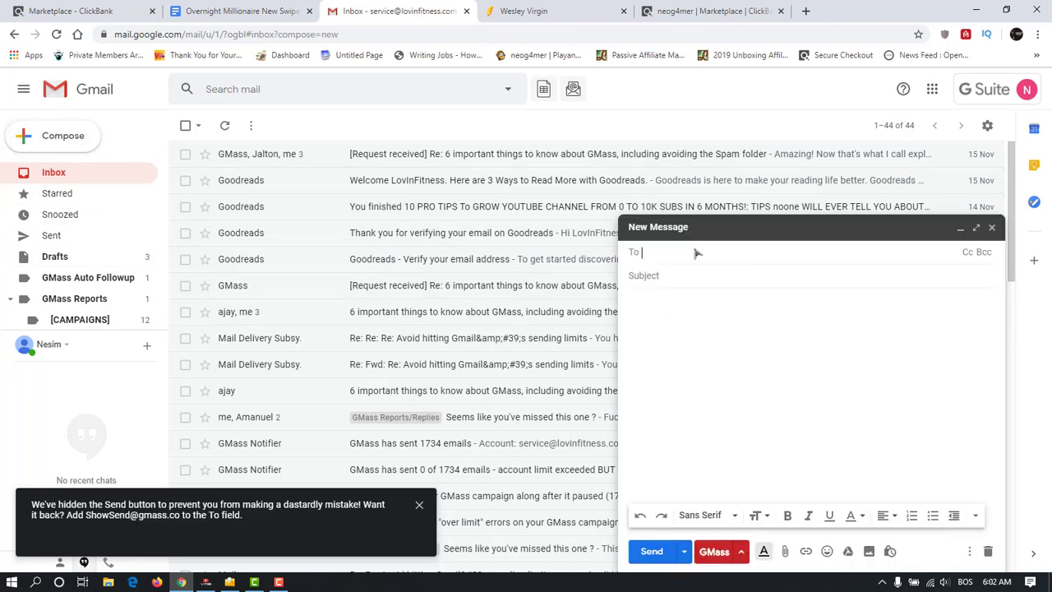
click(229, 581)
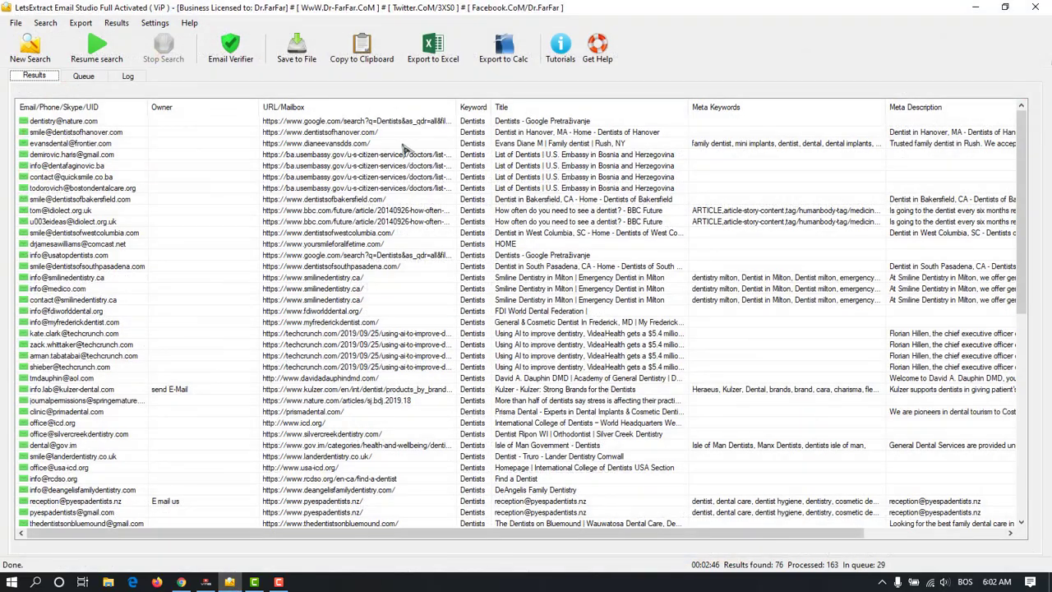
click(276, 133)
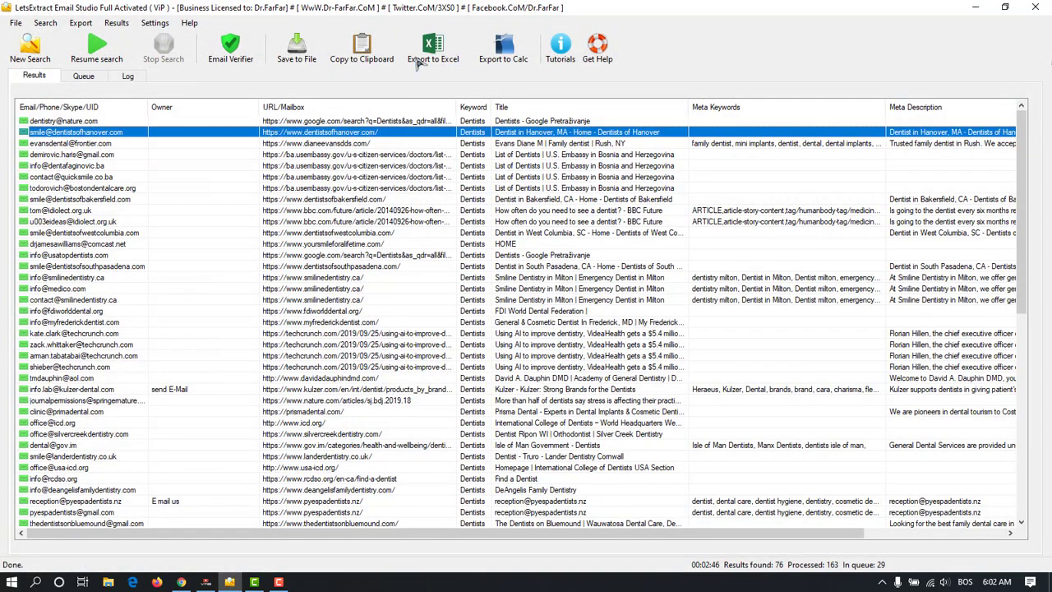
click(364, 59)
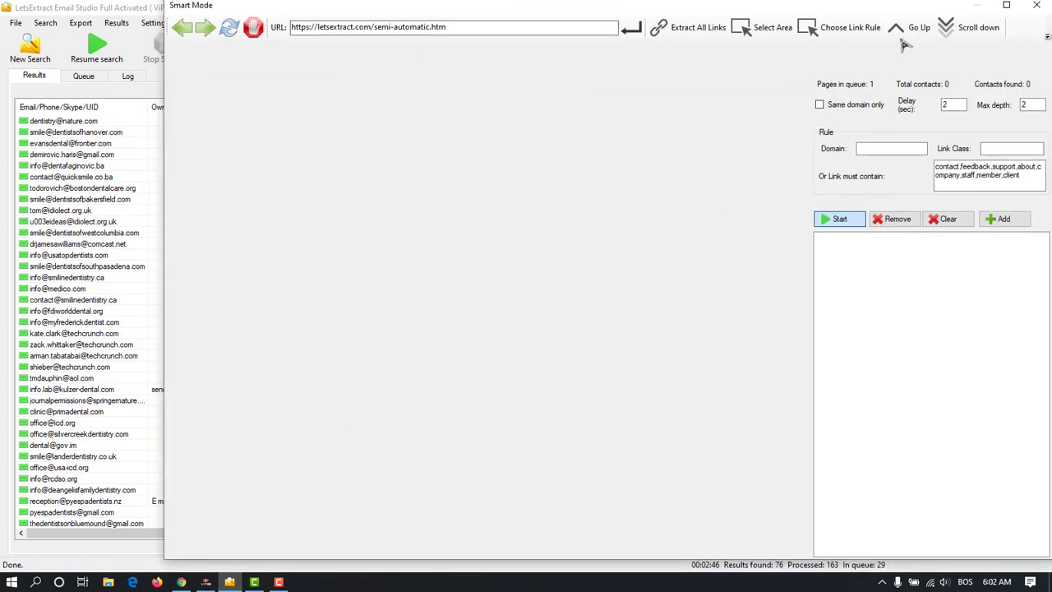
key(alt+Tab)
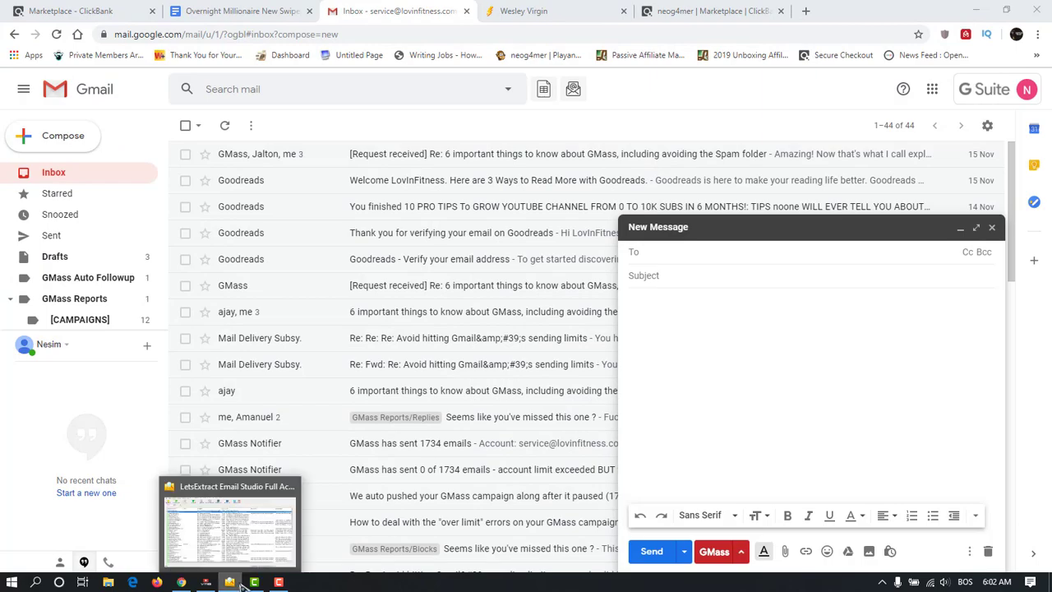
click(230, 582)
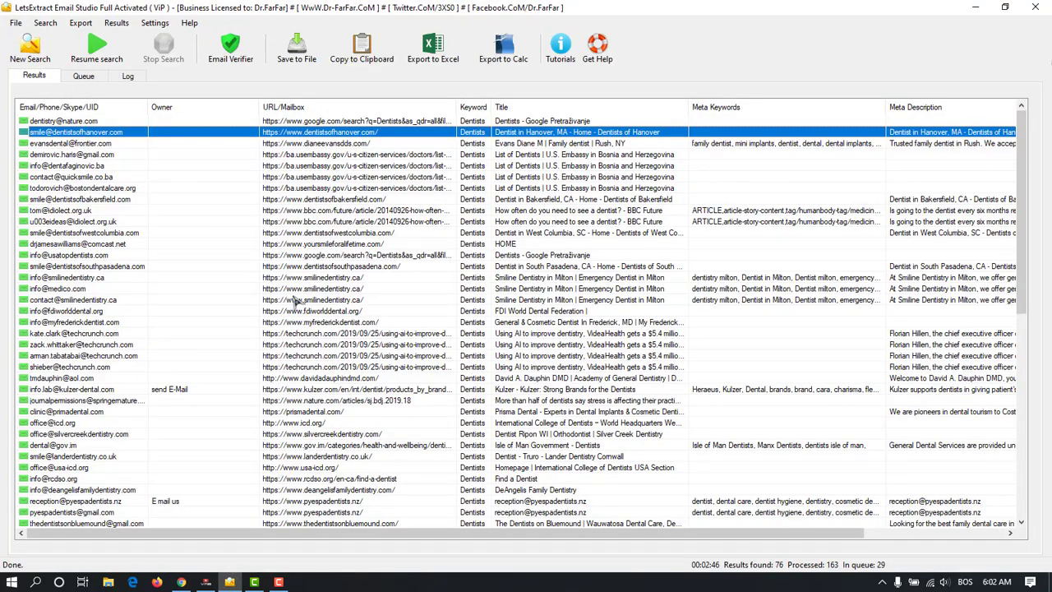
Step: Export the email results to Excel and copy all addresses in cells A2 to A73
click(430, 54)
click(311, 582)
drag(95, 186, 121, 337)
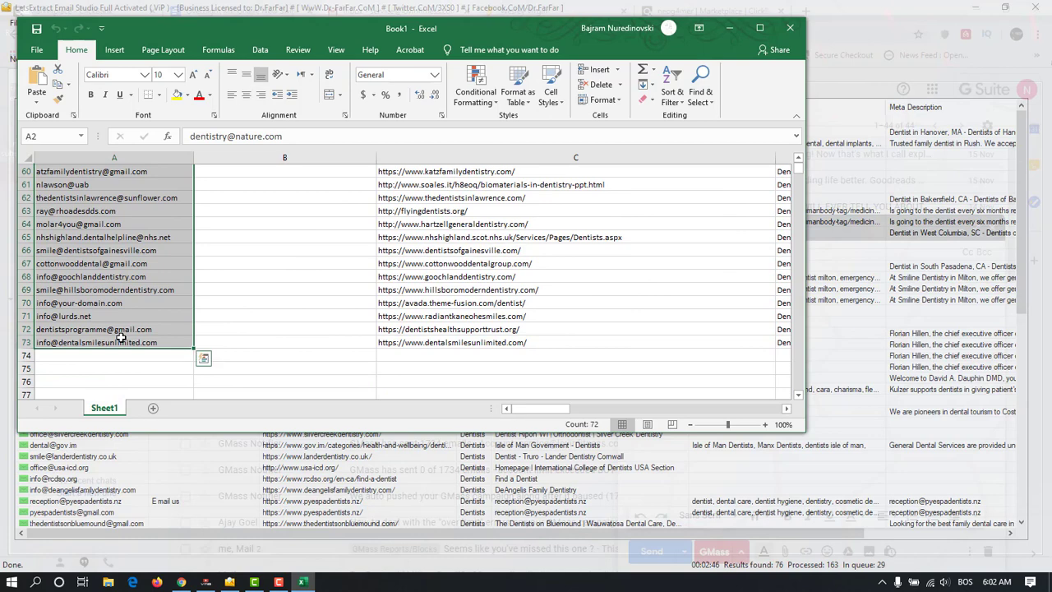
key(ctrl+c)
Step: Paste the copied addresses as recipients of the Gmail message and enter the subject "Want to turn the life you have into the life you Want ?"
mouse_move(206, 582)
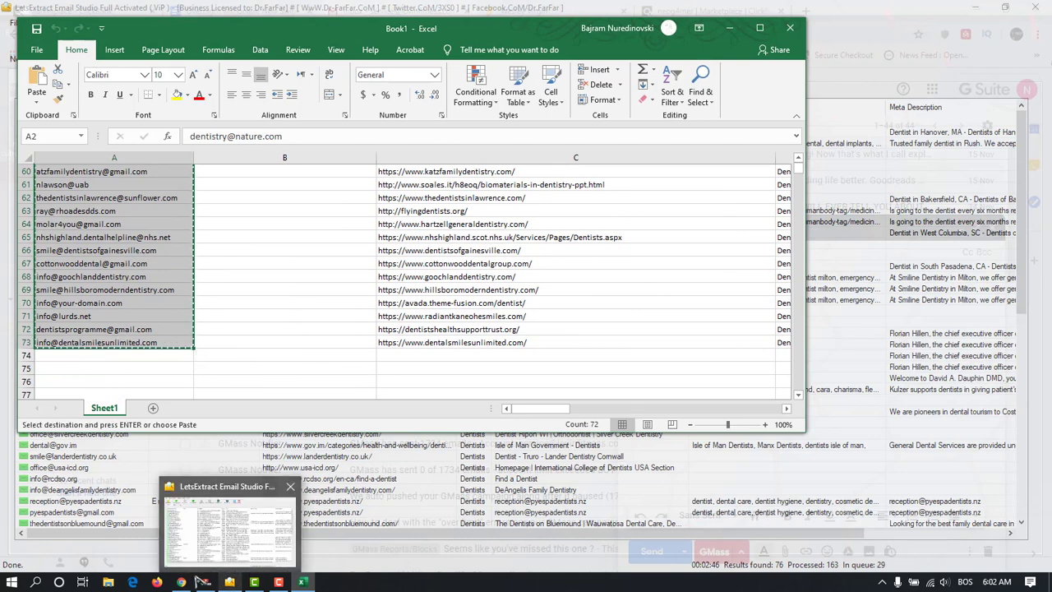
click(184, 582)
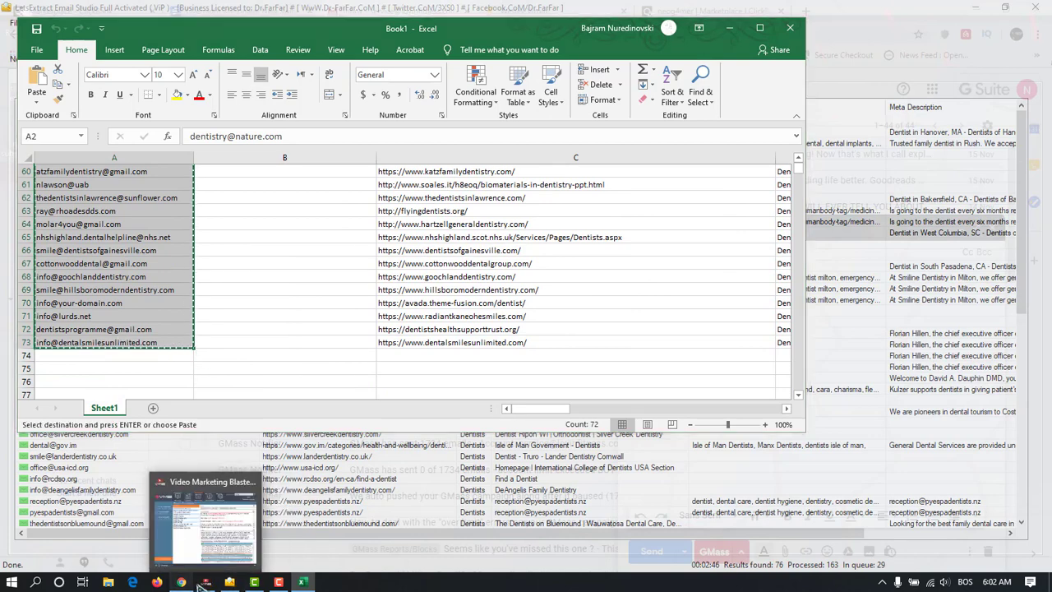
key(ctrl+v)
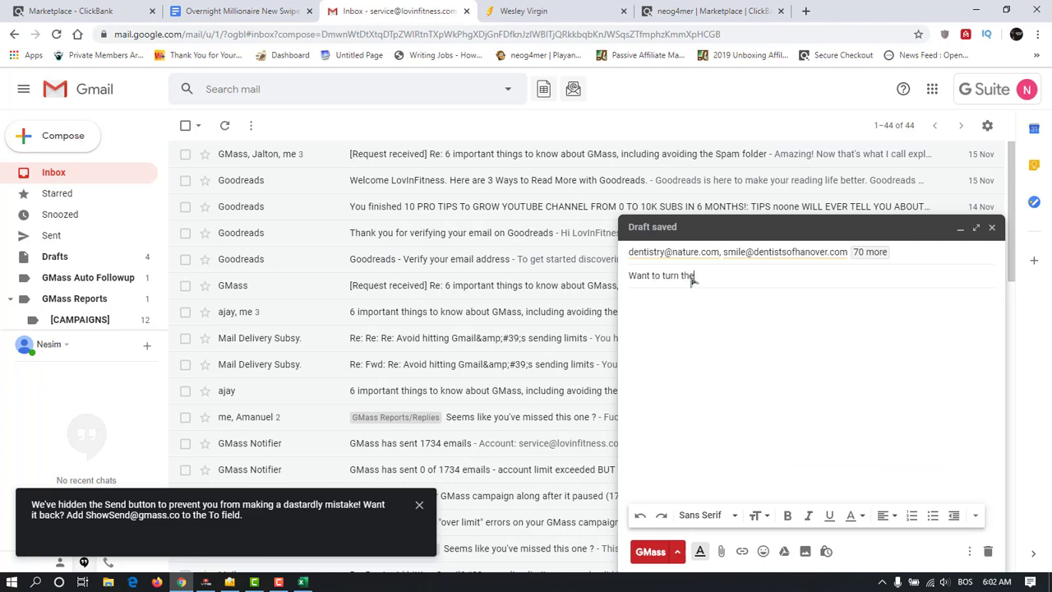
text(ife you)
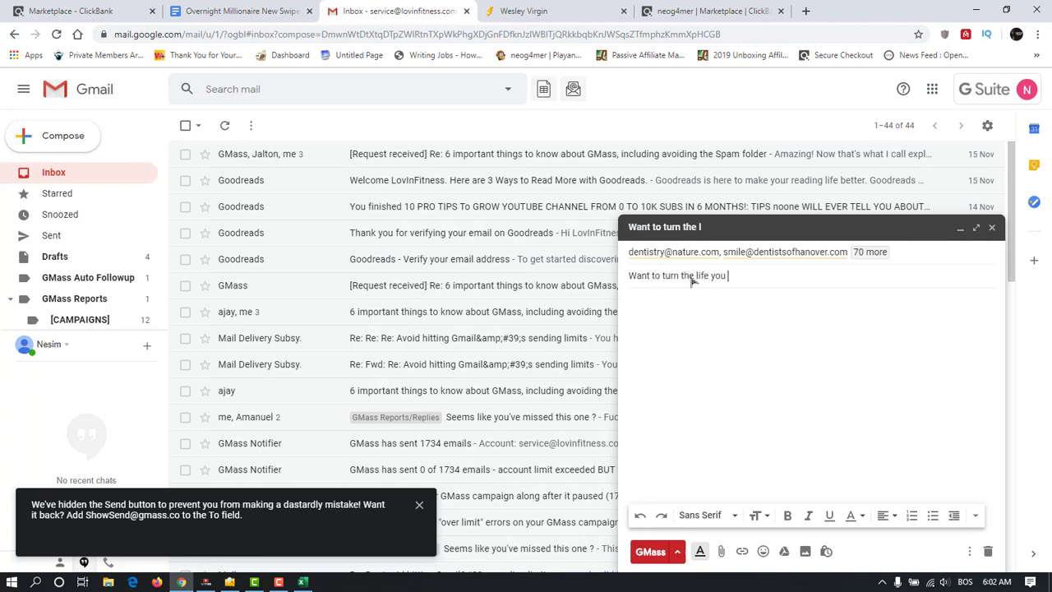
text( have into)
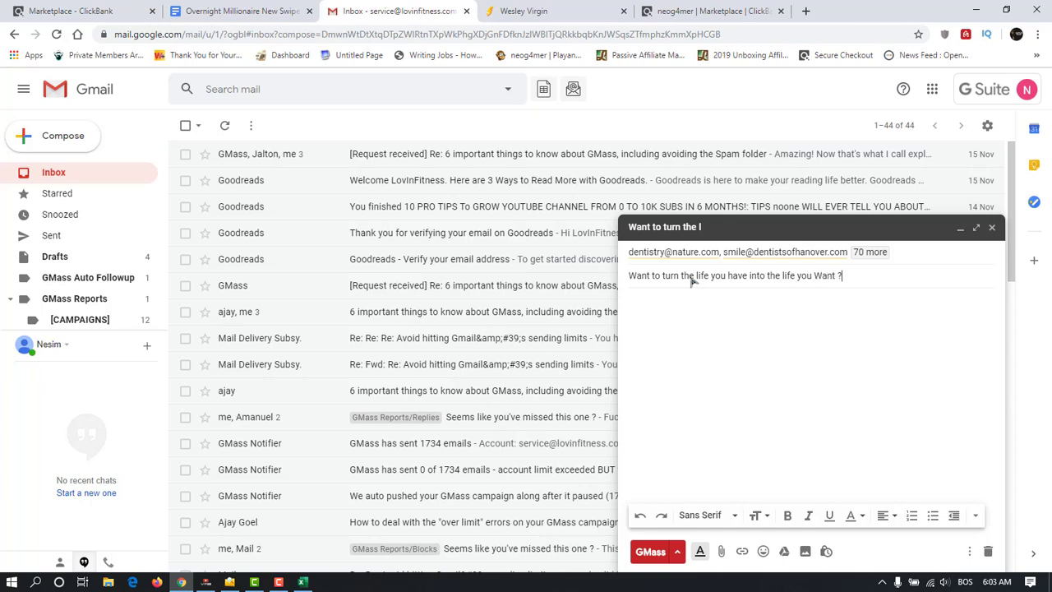
click(681, 317)
Step: View the Overnight Millionaire New Swipes document and re-enter "overnight millionaire" as the product search in the ClickBank marketplace
click(221, 9)
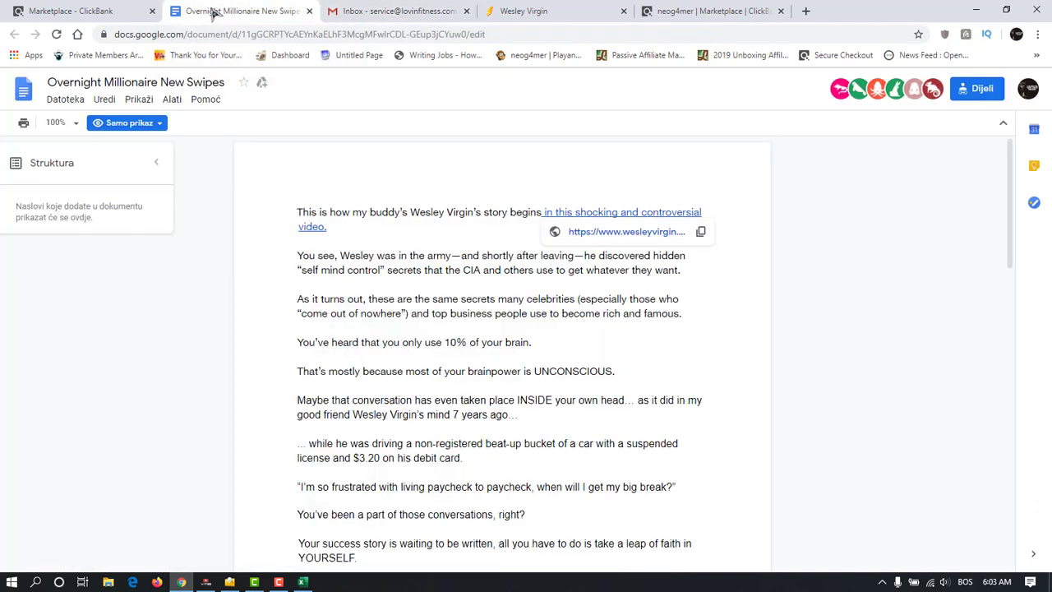
click(107, 8)
click(700, 10)
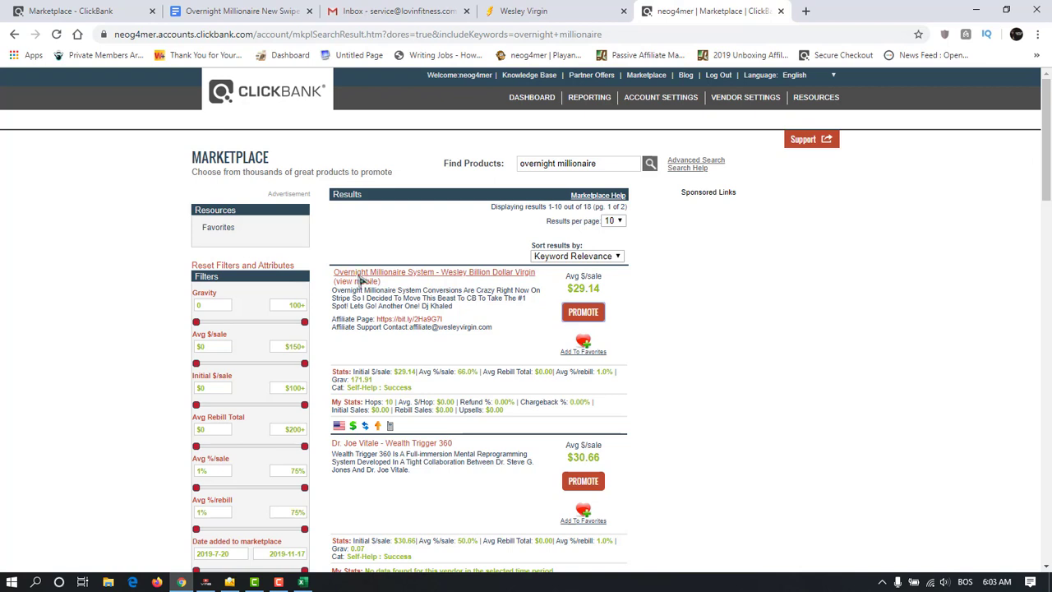
drag(606, 168, 485, 173)
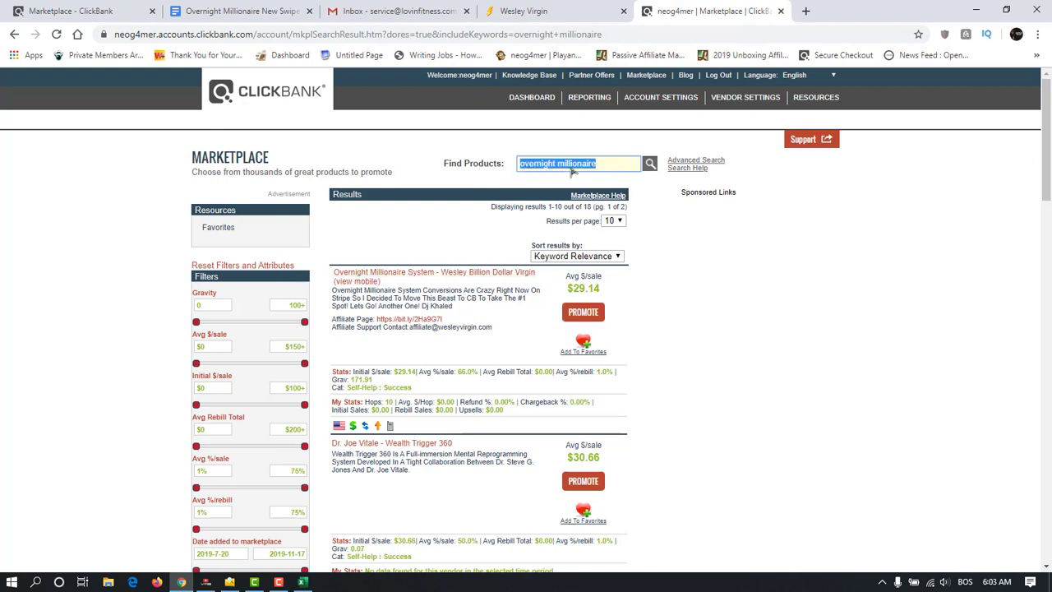
text(o)
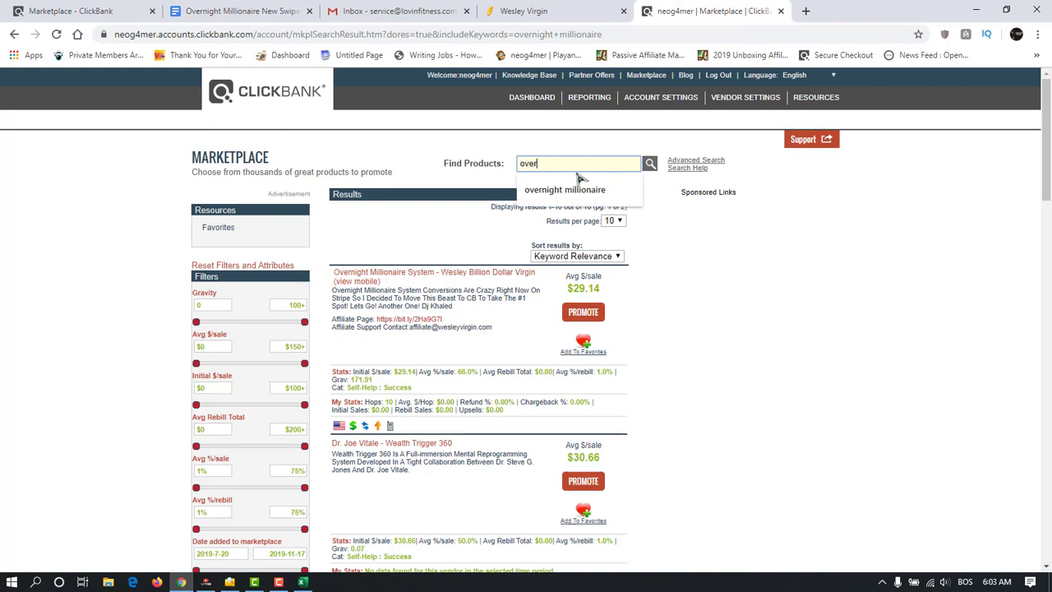
text(ver)
click(579, 179)
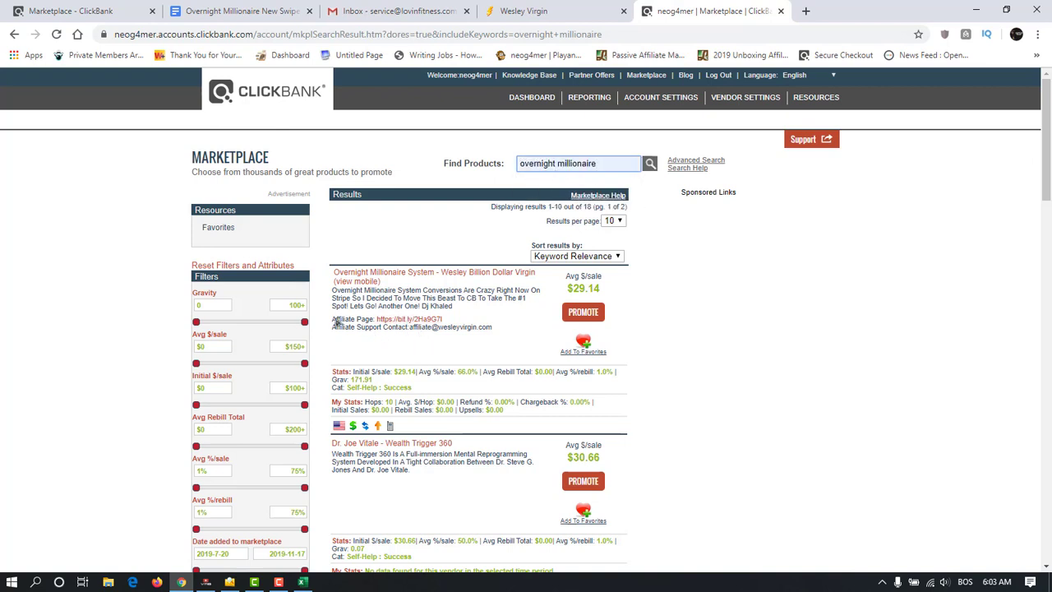
Step: Open the affiliate page of the Overnight Millionaire System offer and fill in its sign-up form with the ClickBank ID and email
drag(335, 321, 407, 321)
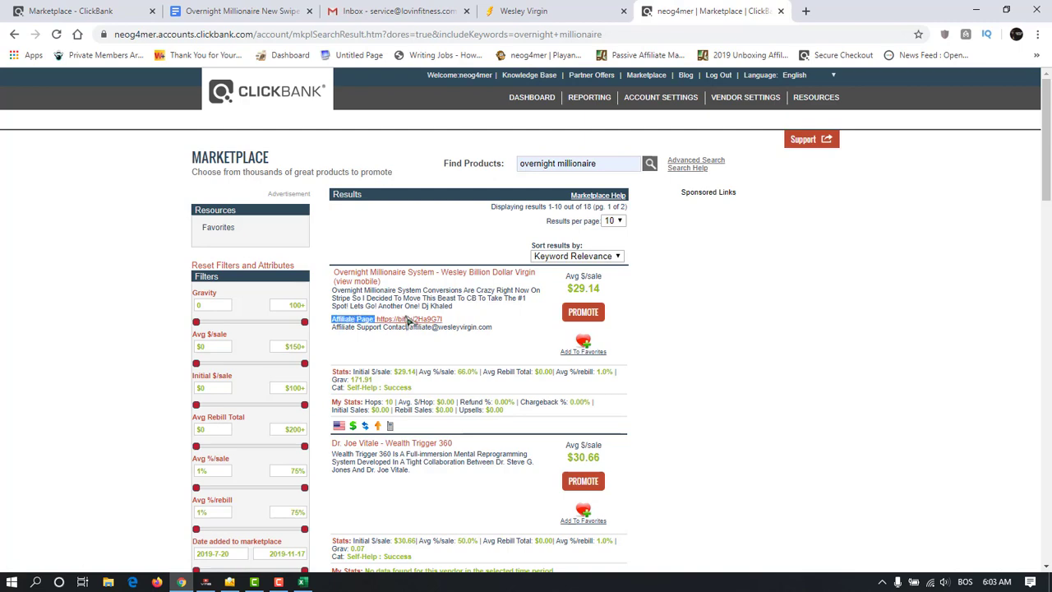
click(407, 319)
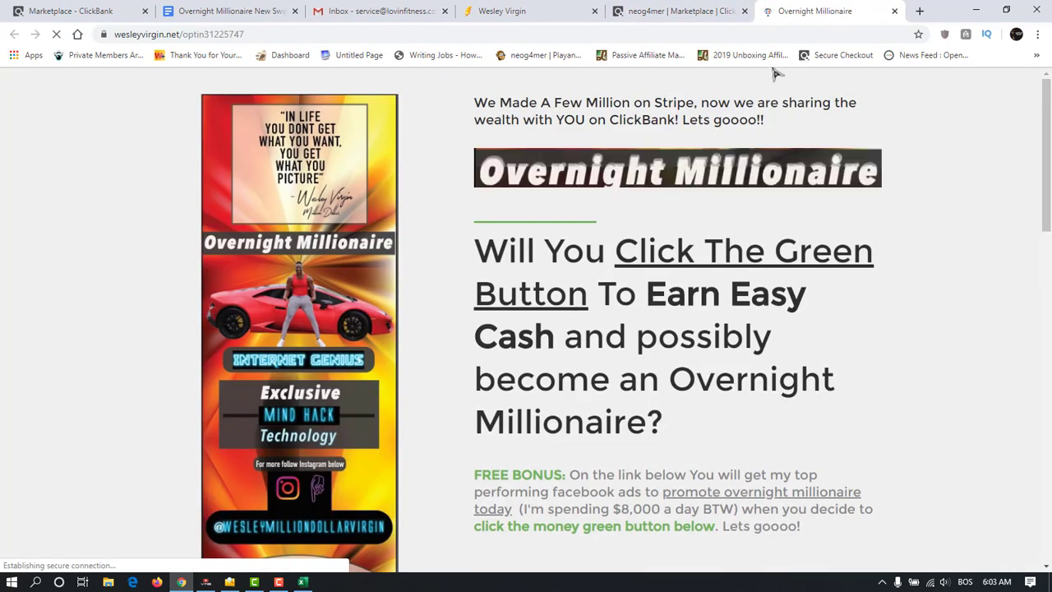
scroll(715, 164, down, 8)
scroll(696, 188, up, 1)
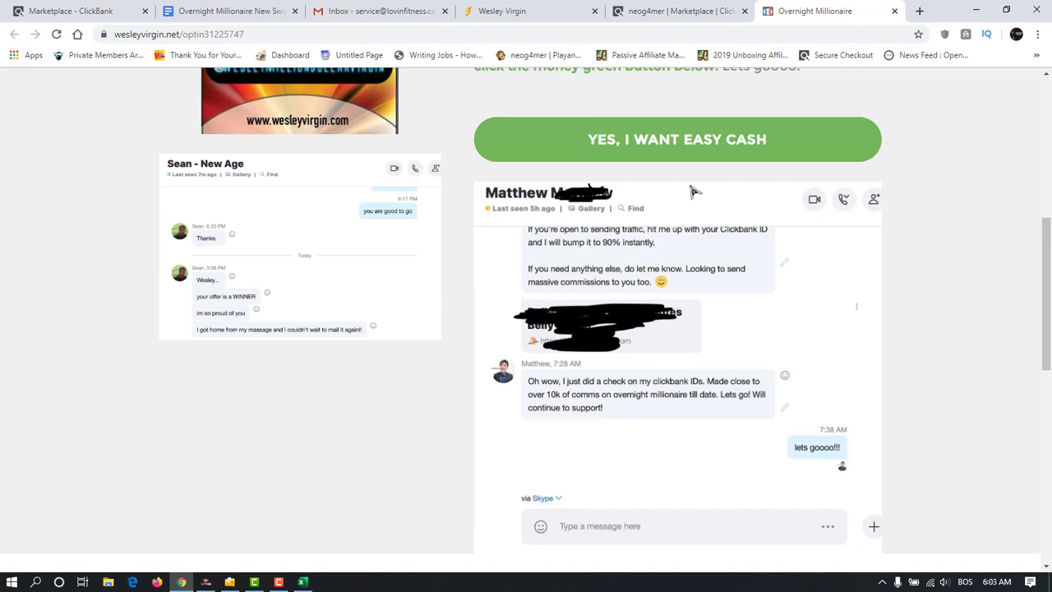
click(657, 152)
click(317, 271)
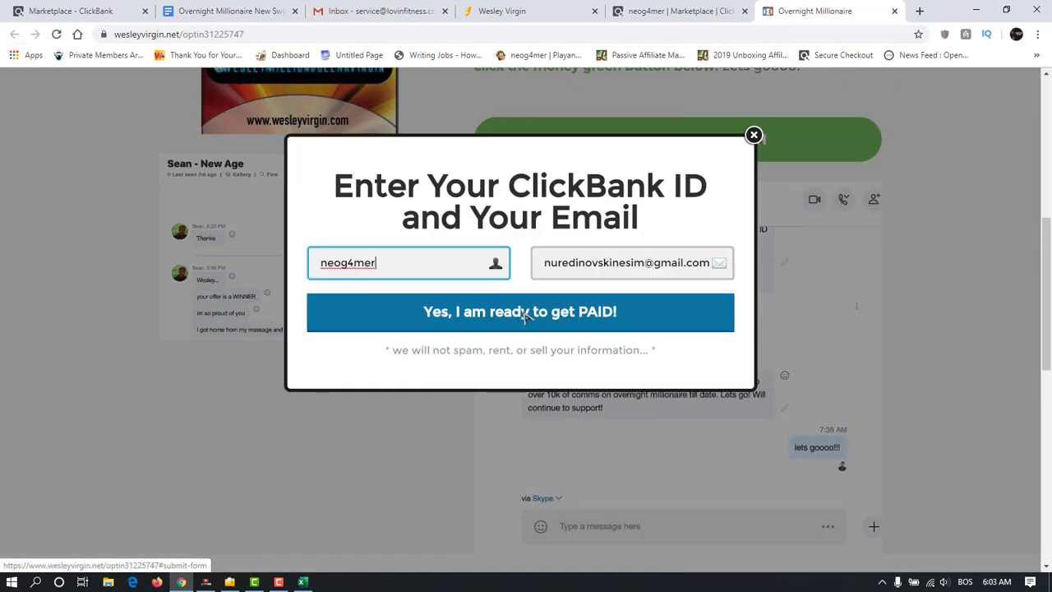
Step: Generate a HopLink for the Overnight Millionaire System offer in the ClickBank marketplace, without a tracking ID, and copy it
click(674, 11)
click(584, 314)
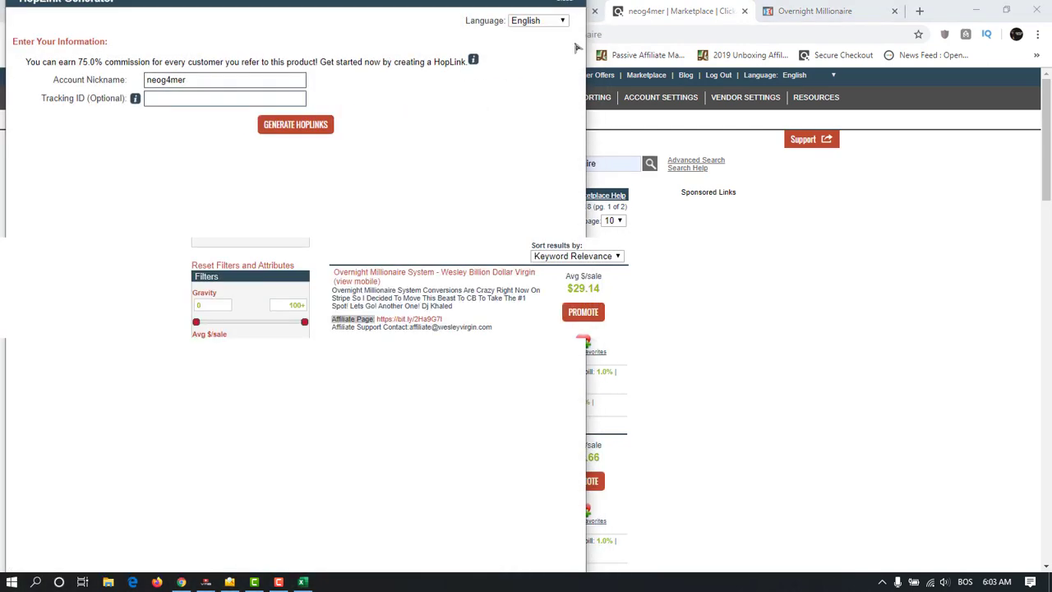
click(580, 11)
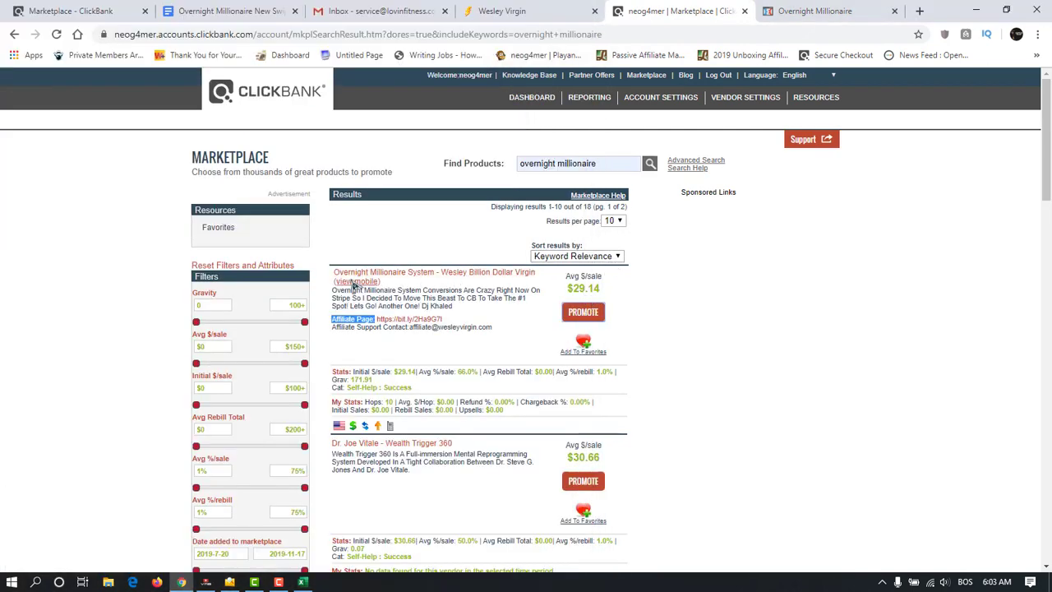
click(584, 313)
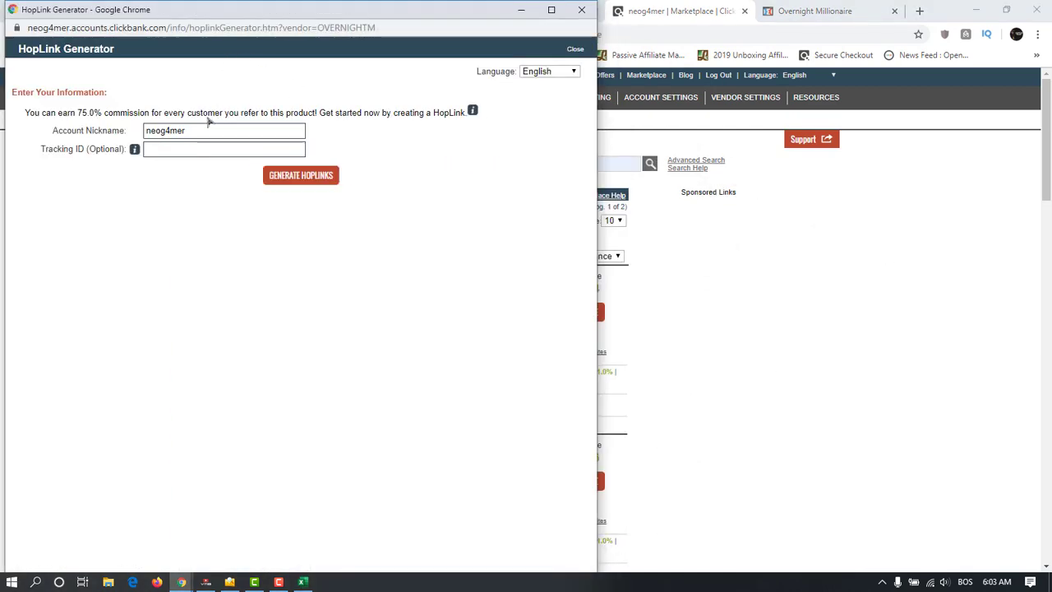
click(298, 176)
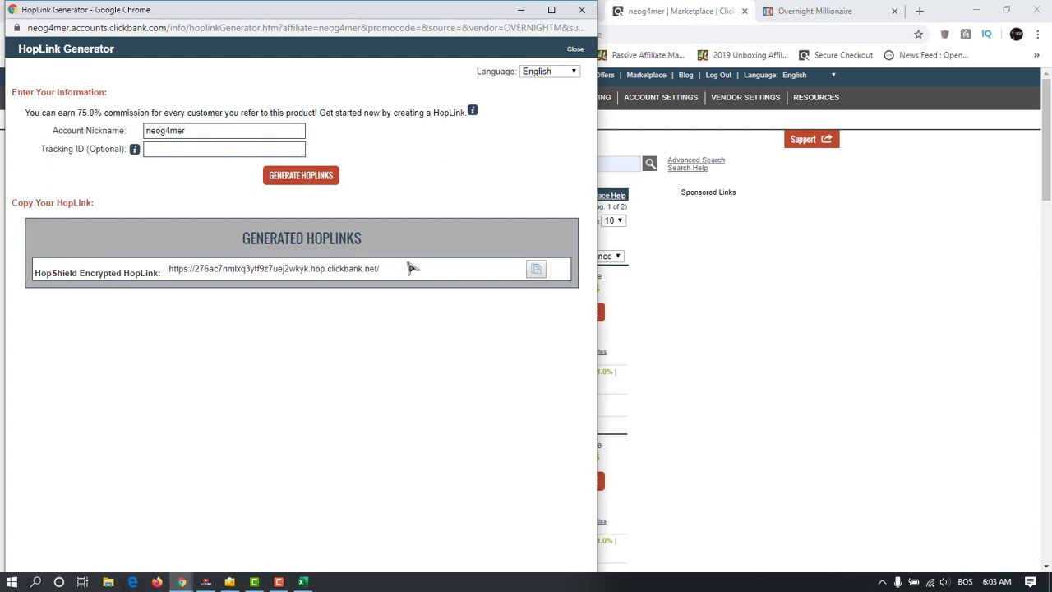
click(535, 270)
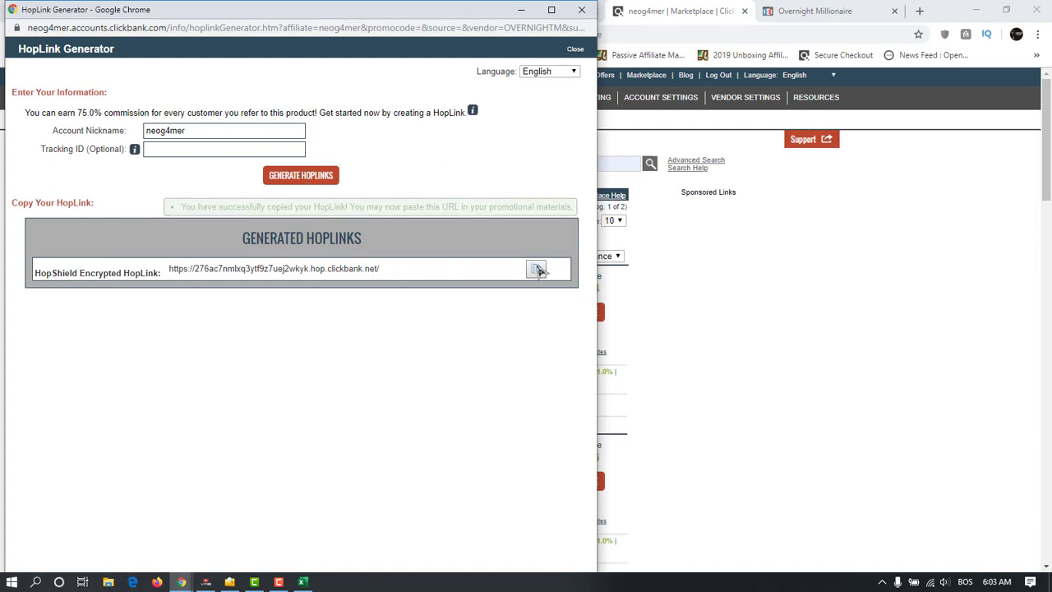
Step: Search Google for "bitly", open the Bitly website and log in with the Google account
click(919, 11)
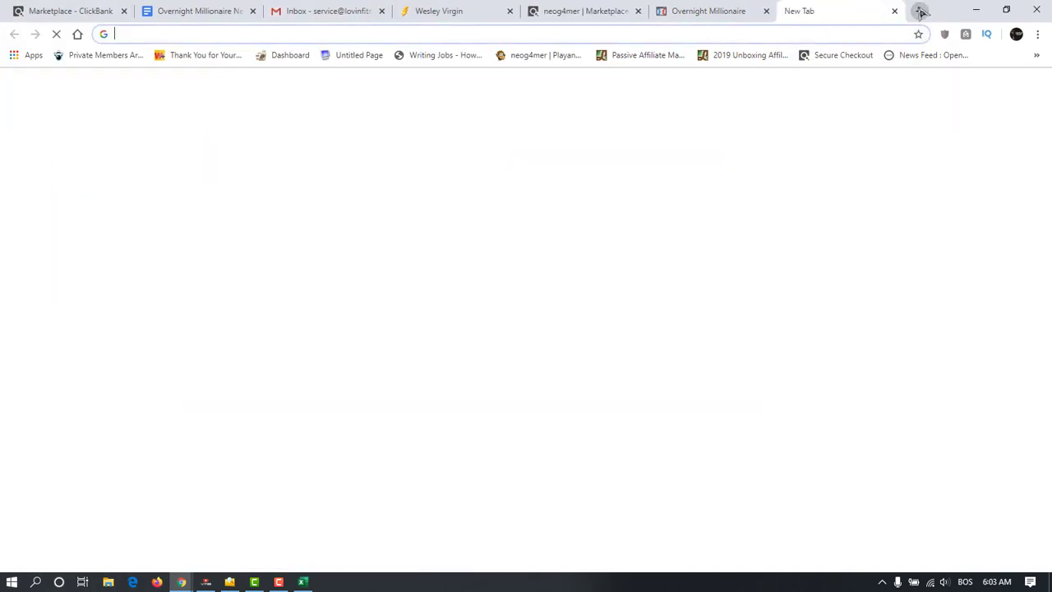
text(bitly)
key(Return)
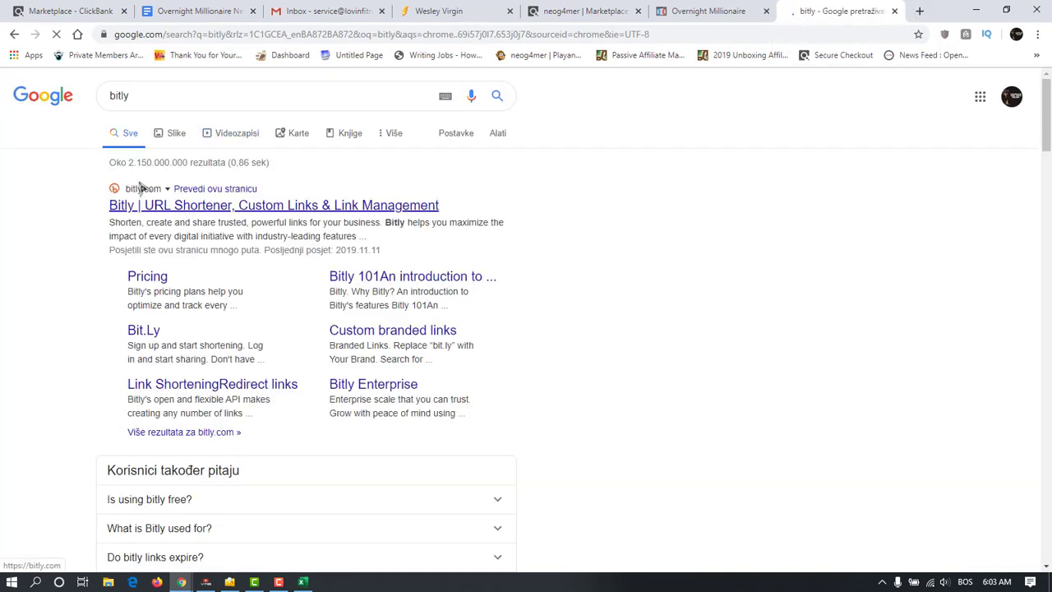
click(145, 205)
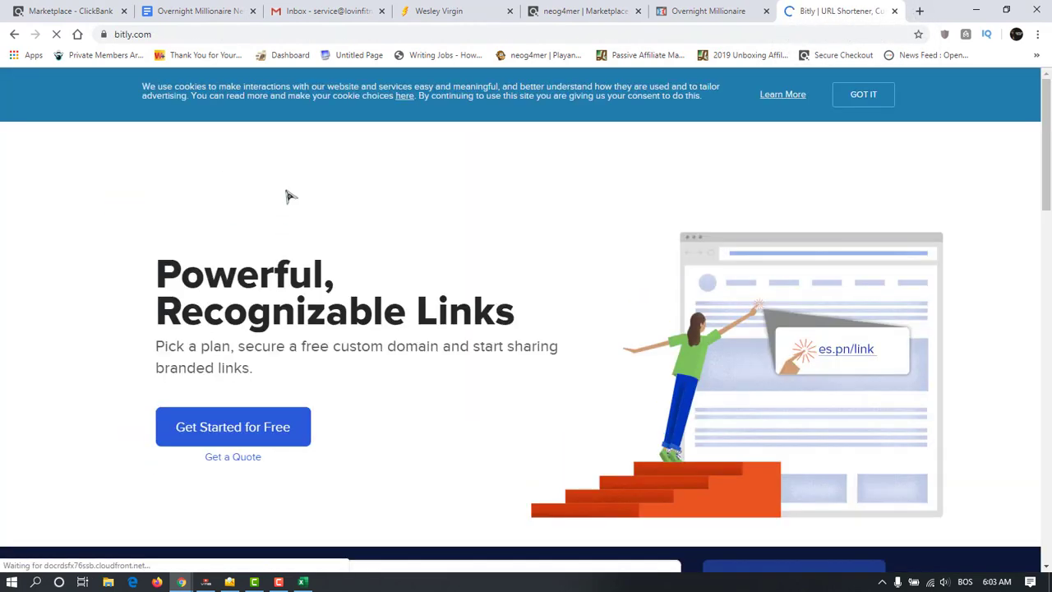
click(709, 148)
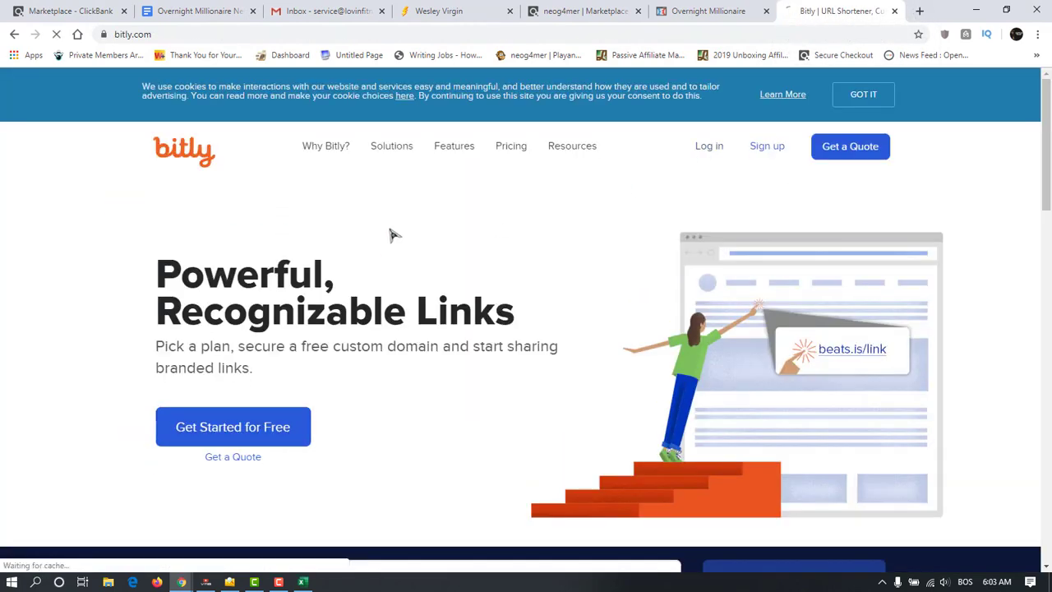
click(450, 326)
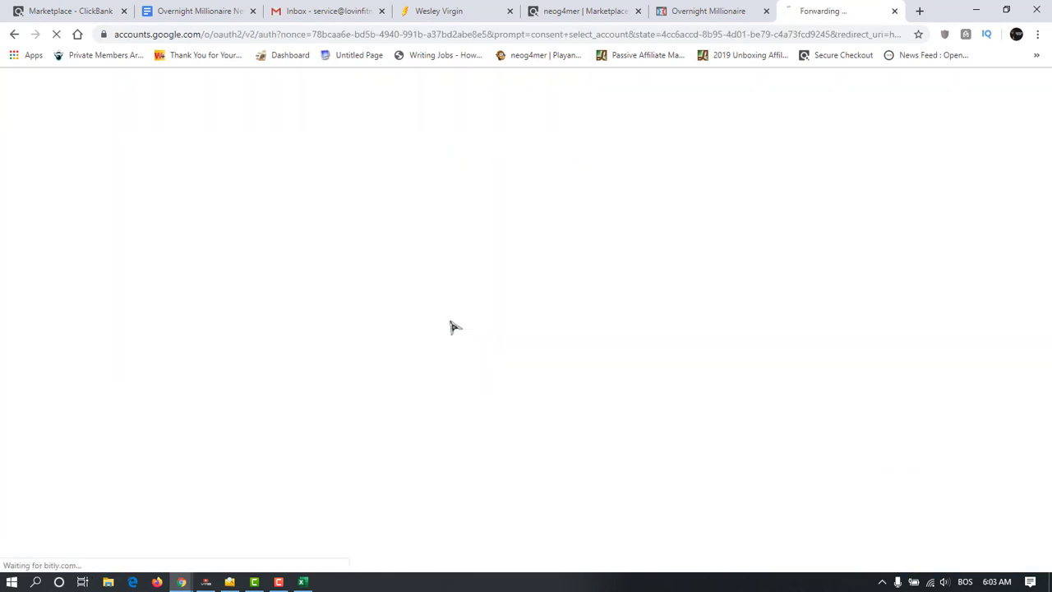
click(447, 288)
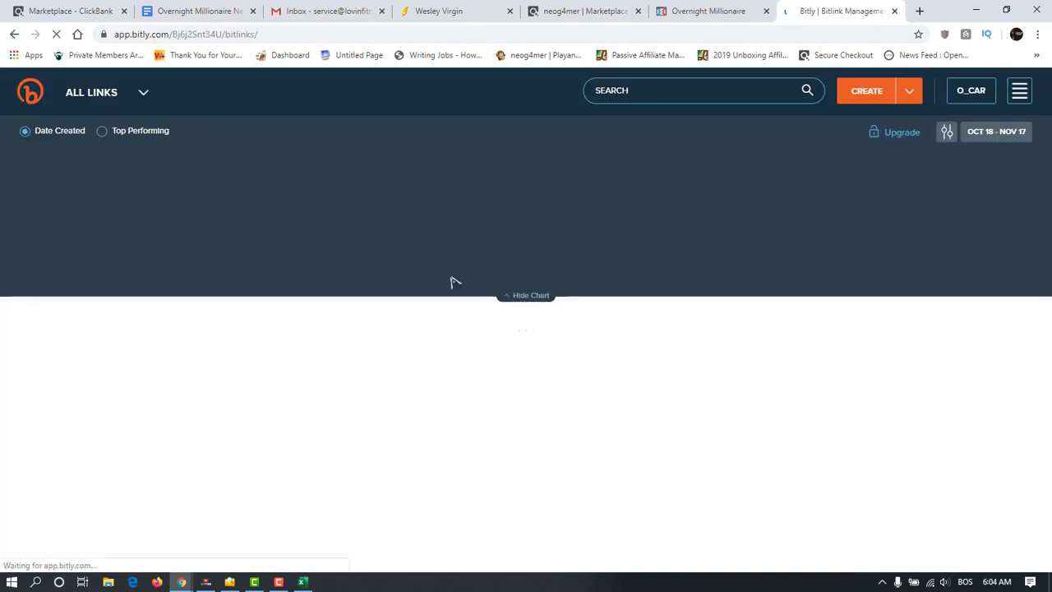
Step: Create a bit.ly link from the copied HopLink and open its title for editing
click(867, 91)
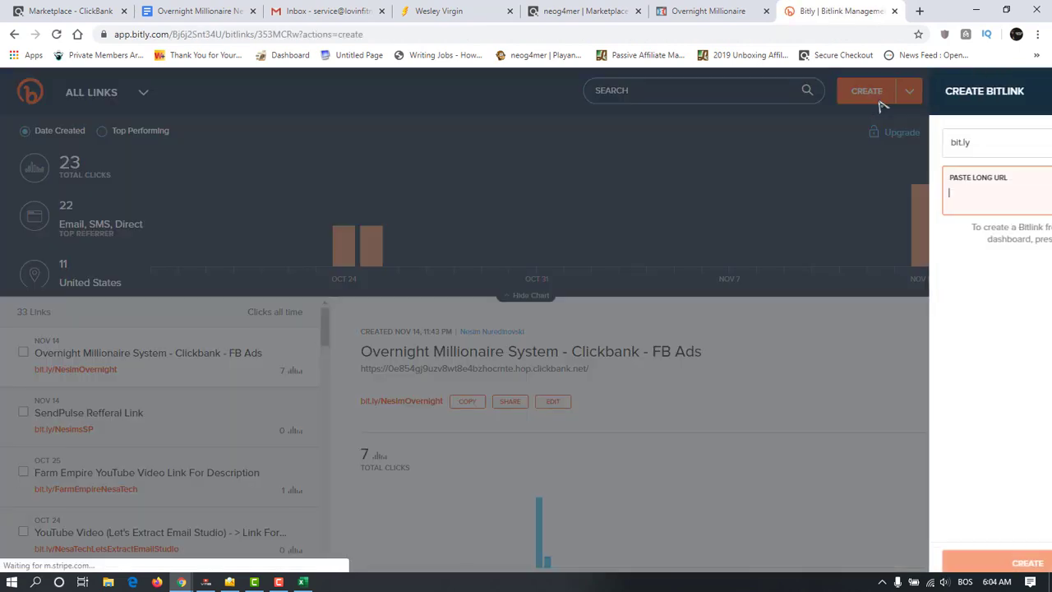
text(https://276ac7nmlxq3y89z7uej2wkyk.hop.clickbank.net/)
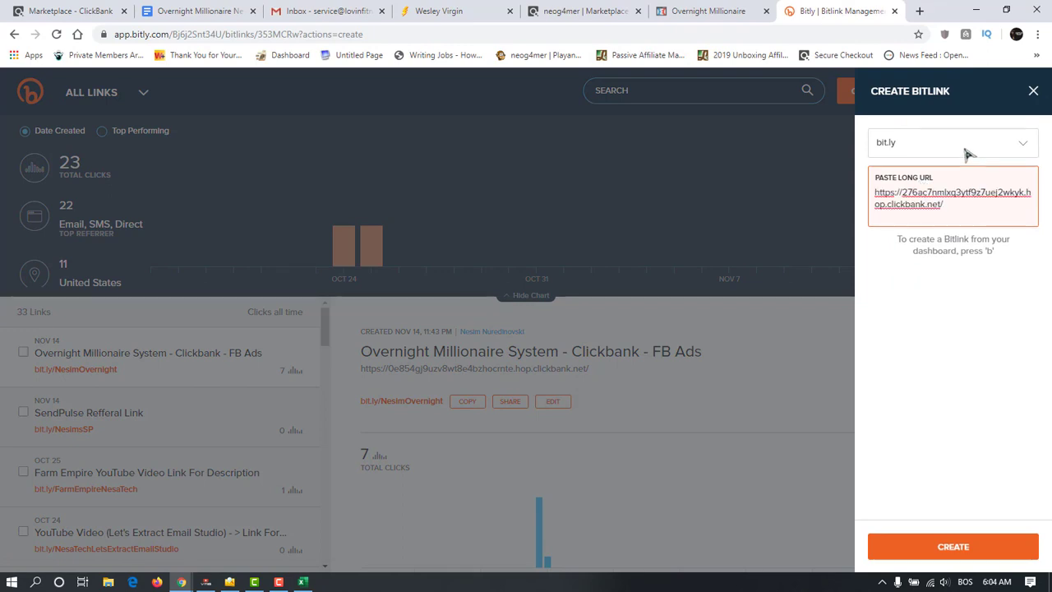
click(927, 214)
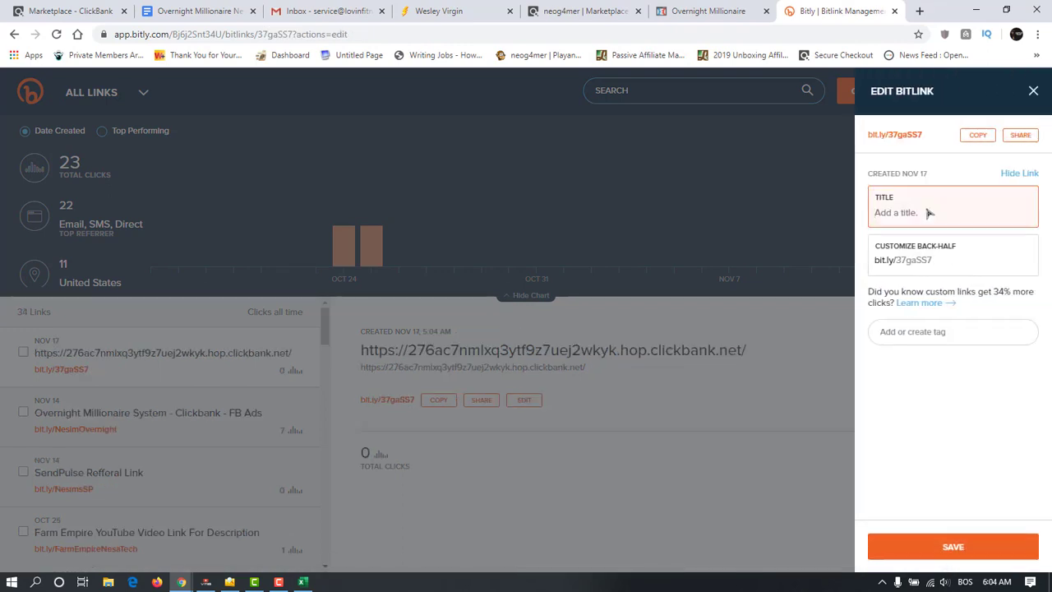
Step: Set the title of the new bitlink to "Overnight Millionaire New"
text(Overnight Millionaire Test)
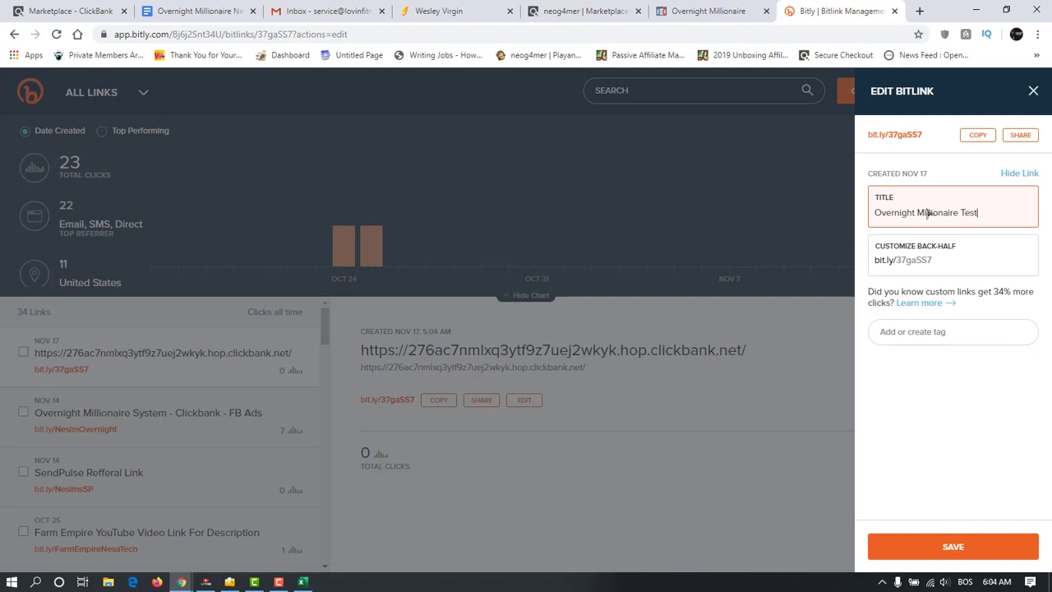
click(946, 265)
drag(946, 265, 896, 265)
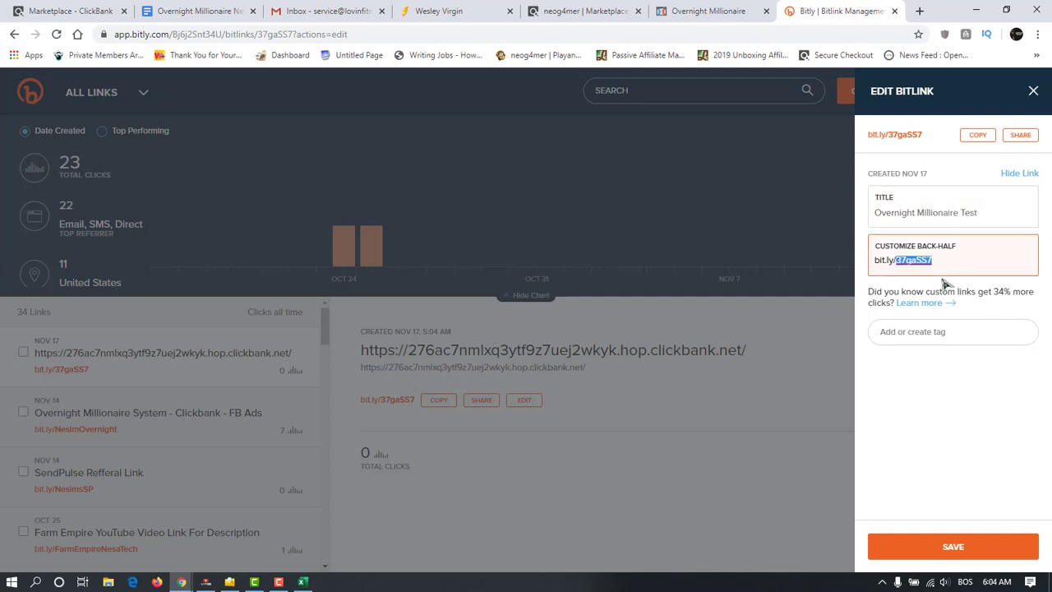
drag(996, 220, 967, 222)
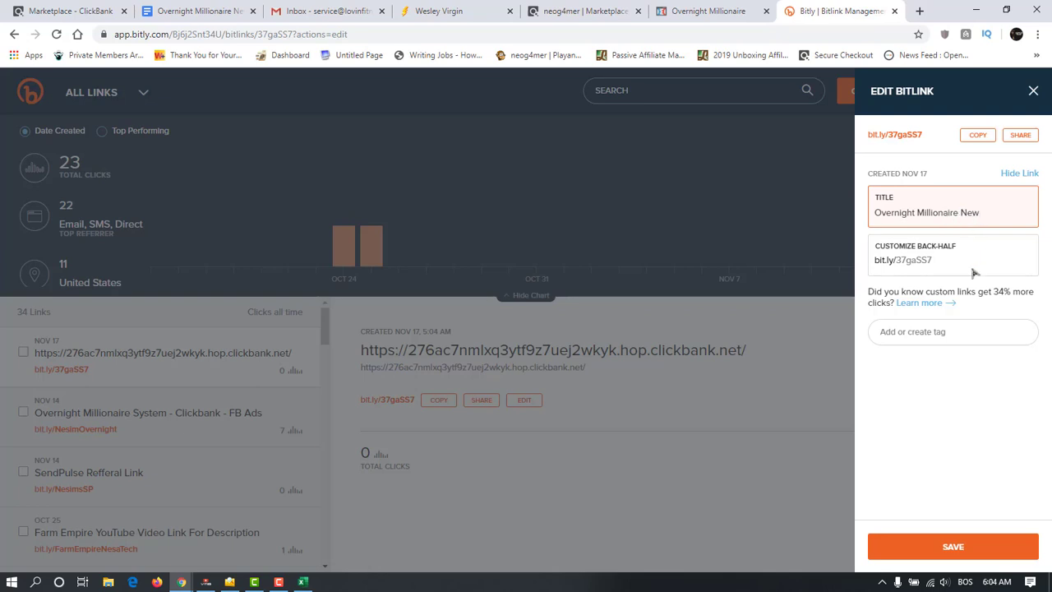
Step: Customize the bitlink's back-half as "OvernightMillionaire" followed by the owner's first name, save it and copy the short link
drag(973, 273, 874, 273)
text(OvernightMillionaireNesim)
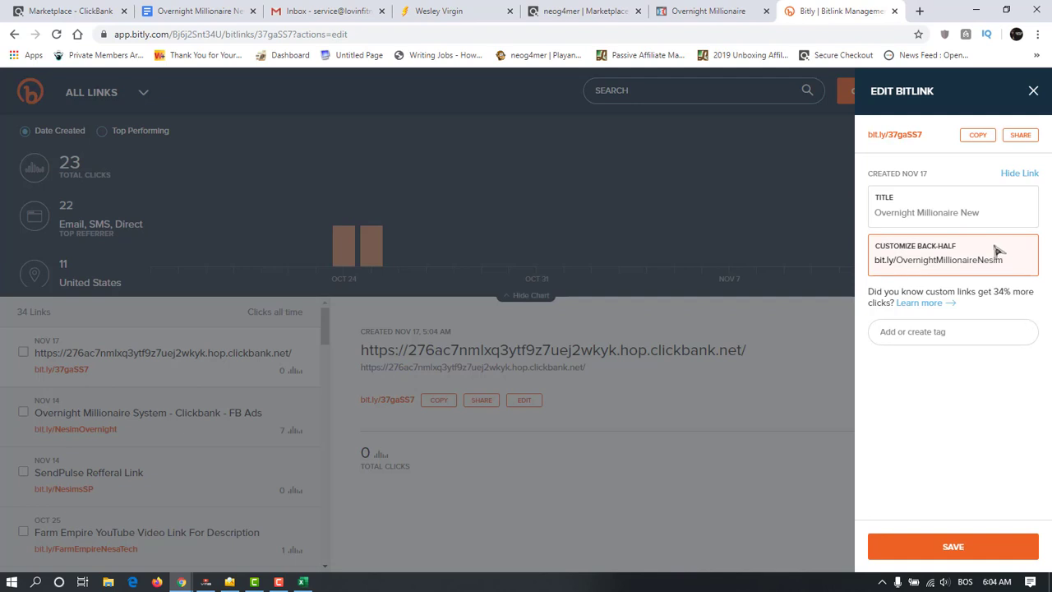
click(953, 374)
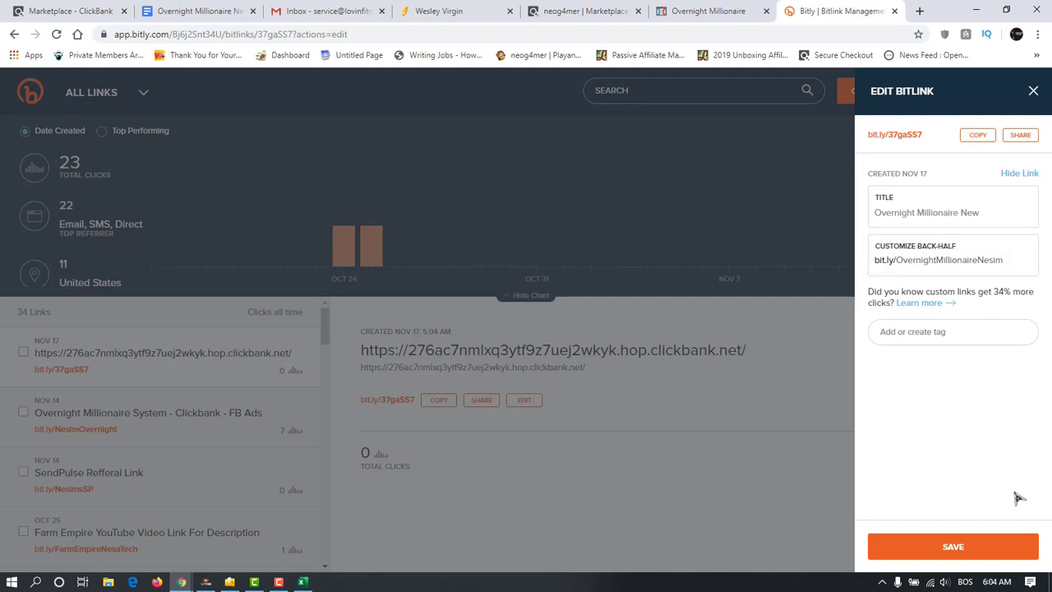
click(953, 544)
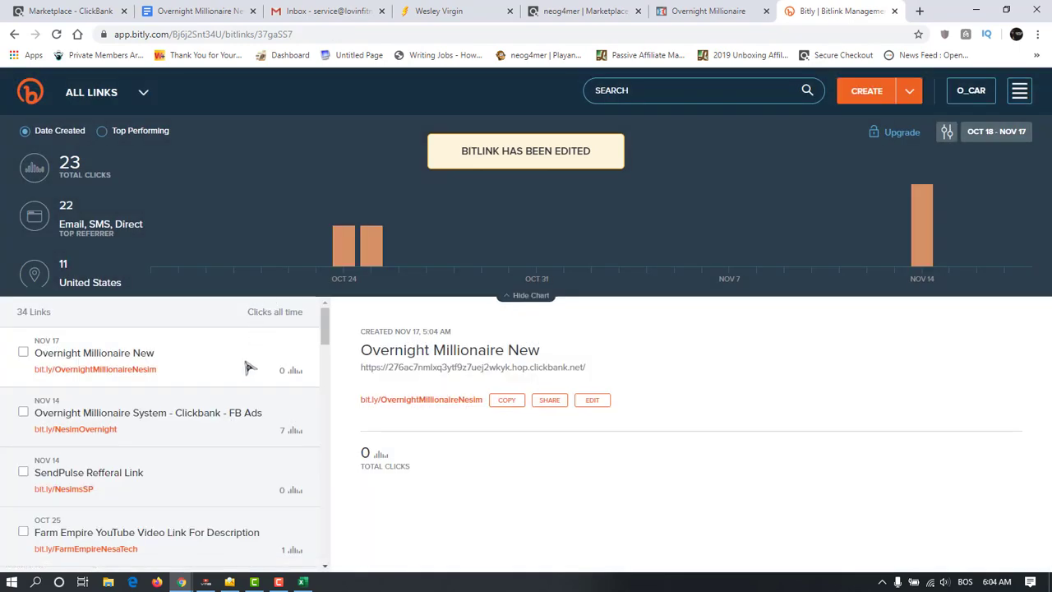
click(506, 400)
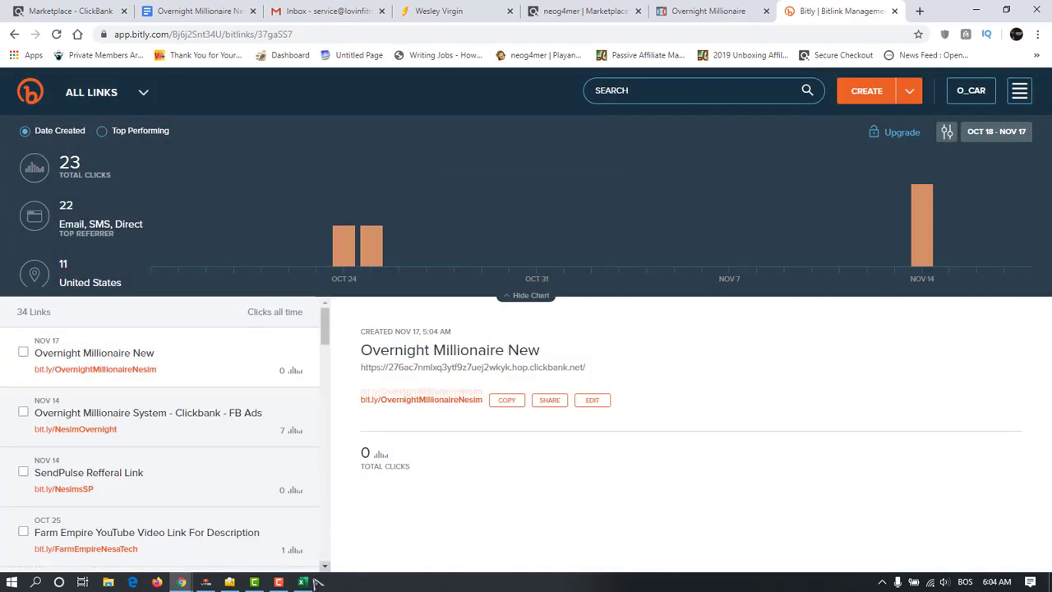
Step: Look through the already opened Overnight Millionaire New Swipes document for the email text
click(708, 11)
click(438, 11)
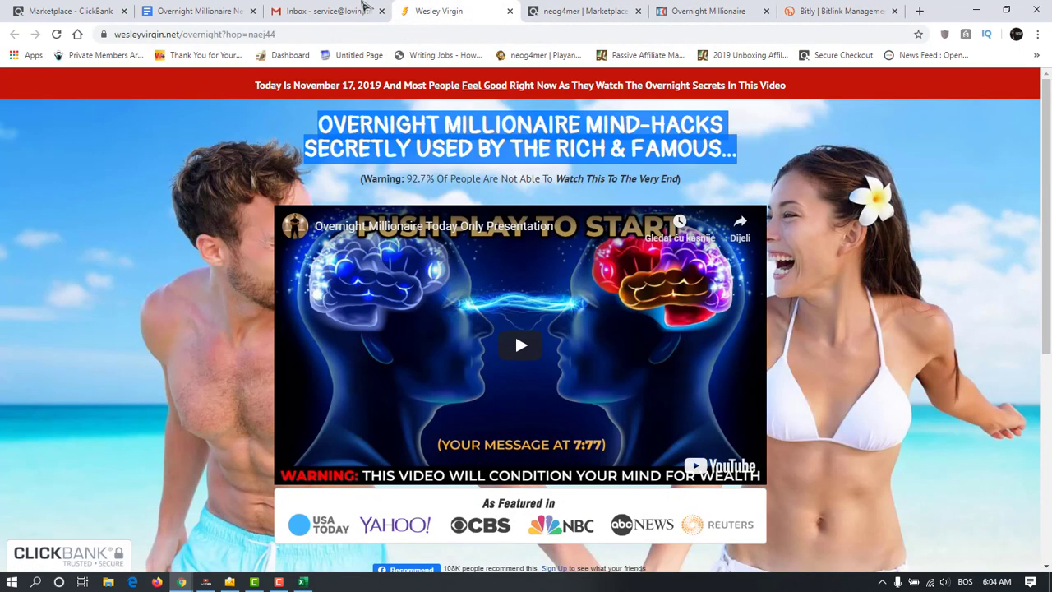
click(361, 8)
click(209, 11)
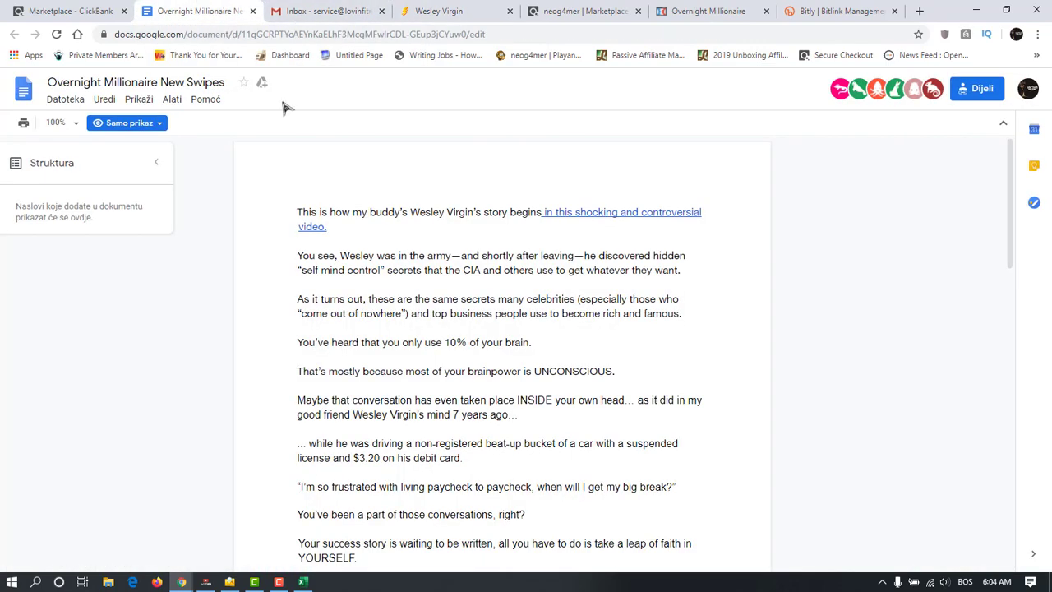
scroll(441, 226, down, 3)
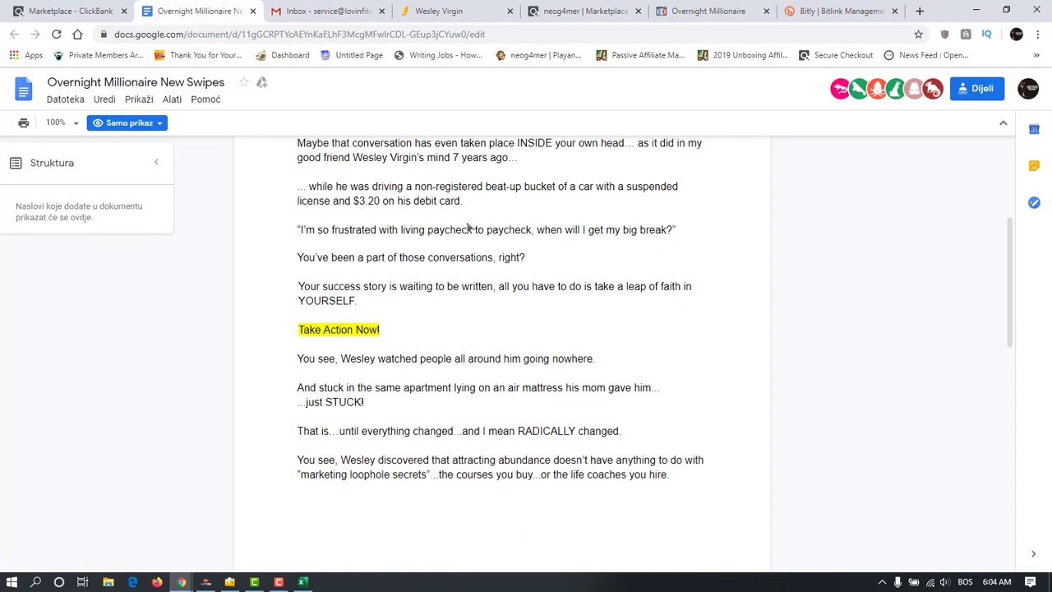
scroll(441, 164, up, 3)
Step: Submit the filled affiliate sign-up form and open the NEW Email Swipes OCTOBER 2019 document from the thank-you page
click(575, 9)
click(708, 10)
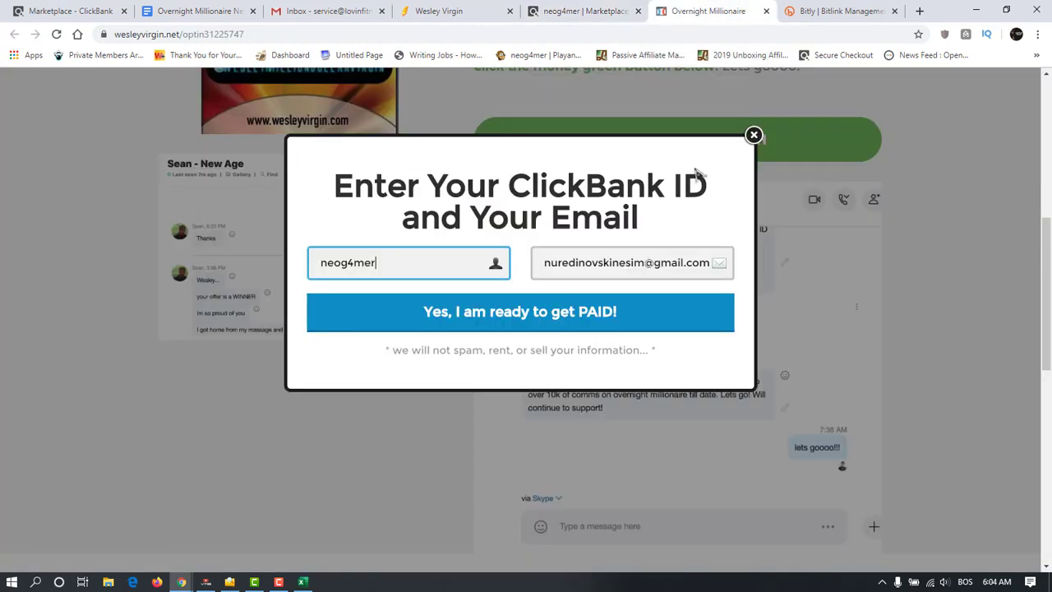
click(496, 327)
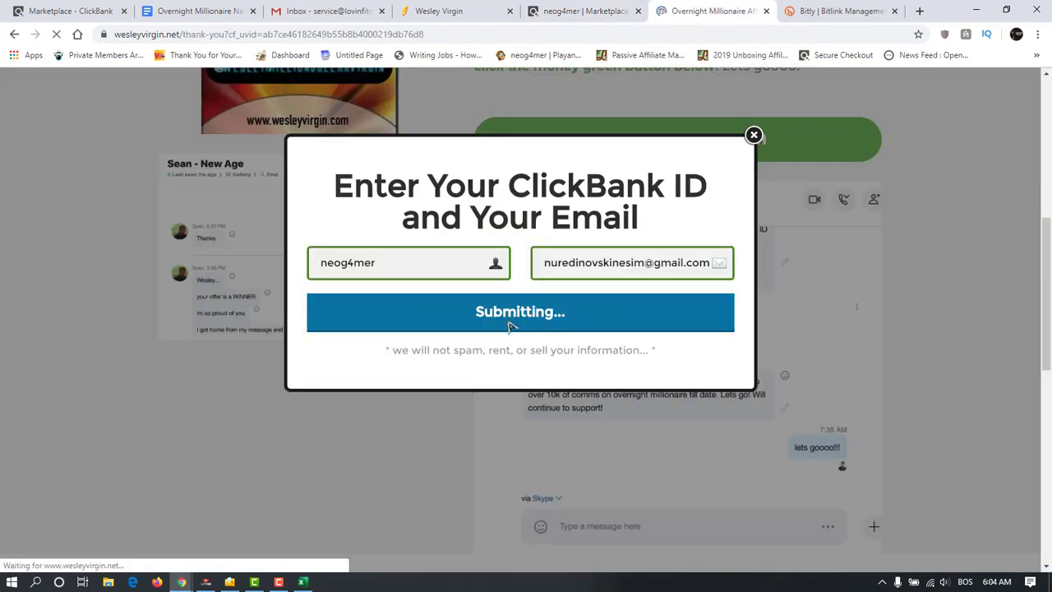
scroll(535, 308, down, 6)
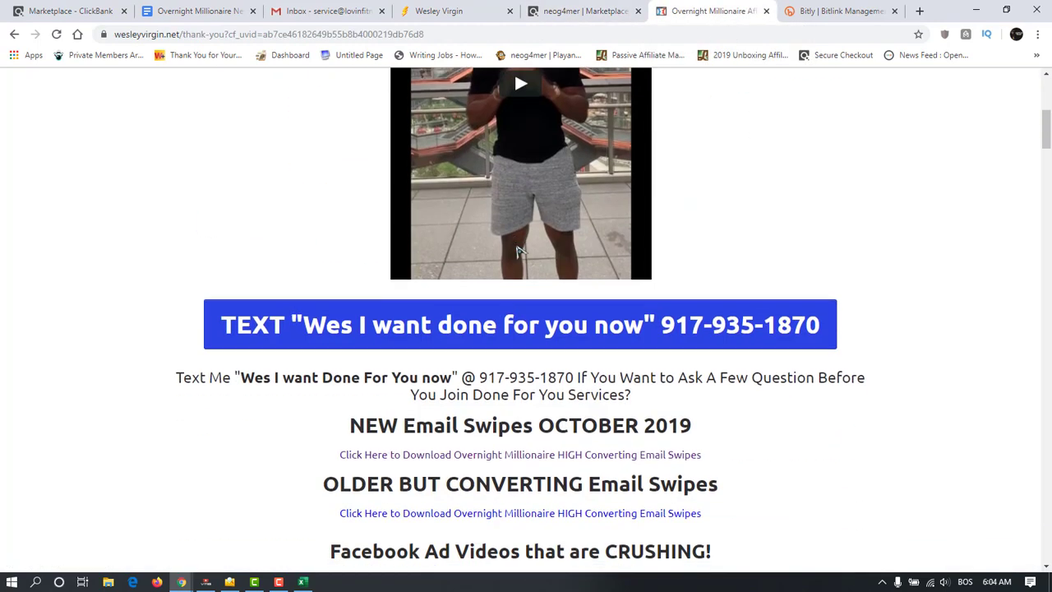
drag(354, 240, 735, 240)
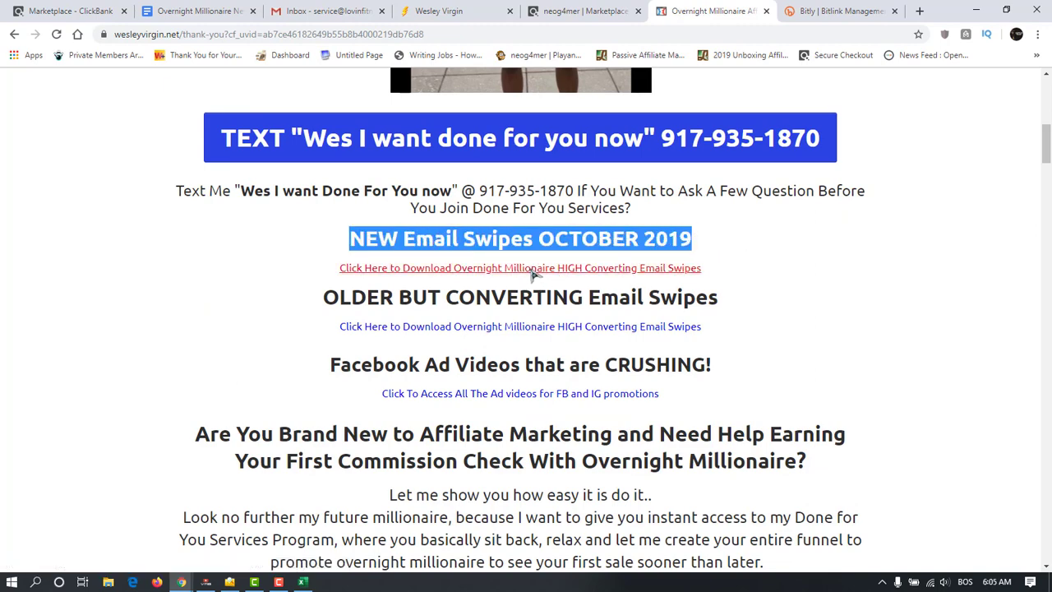
click(534, 271)
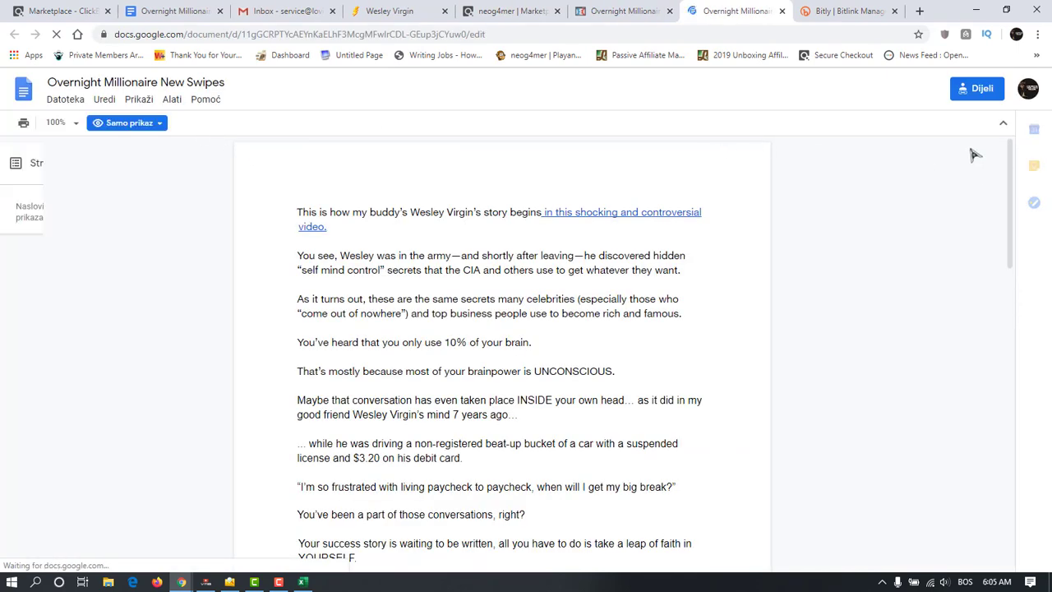
Step: Copy the whole email text from the swipes document and paste it into the body of the Gmail draft
click(157, 166)
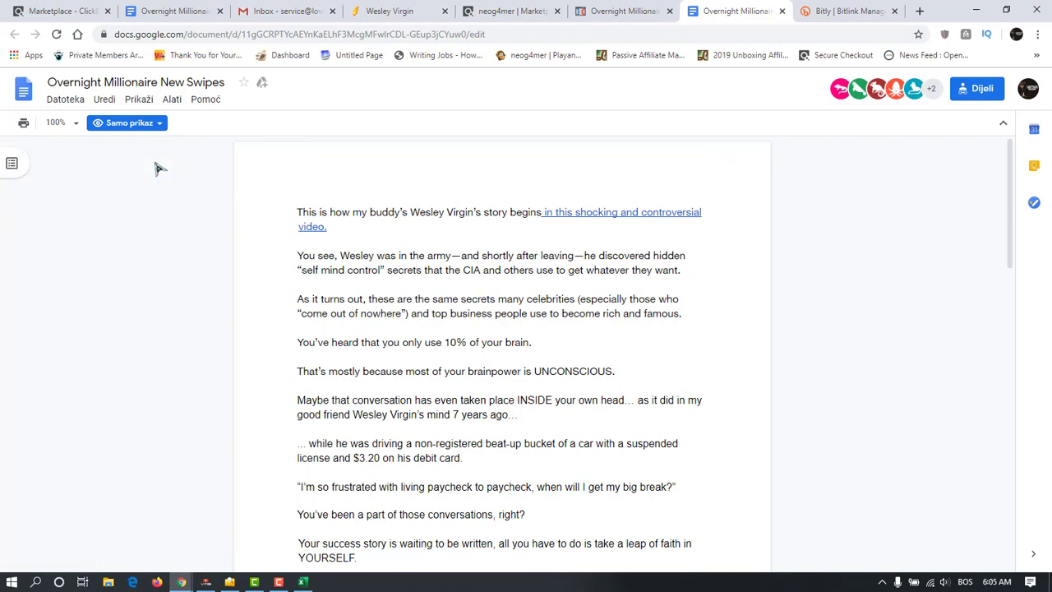
click(16, 162)
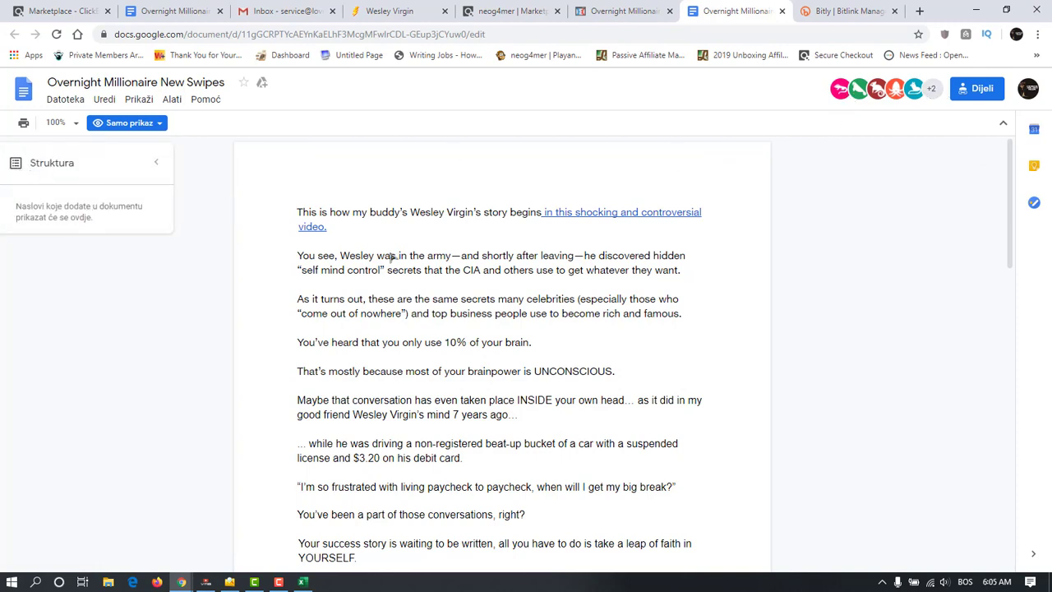
drag(287, 214, 465, 400)
scroll(427, 279, down, 4)
scroll(531, 331, down, 6)
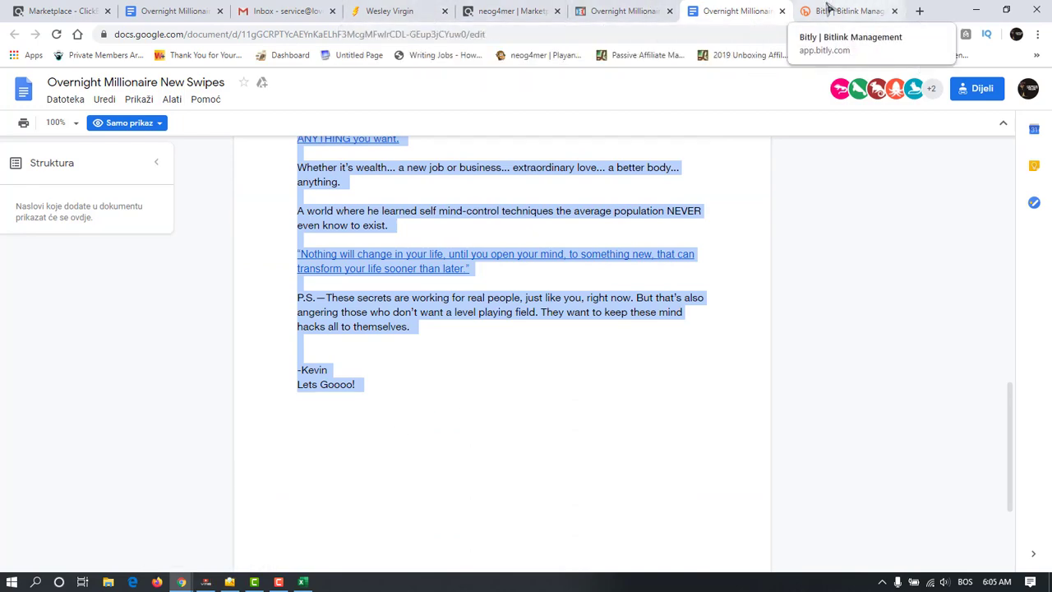
click(284, 10)
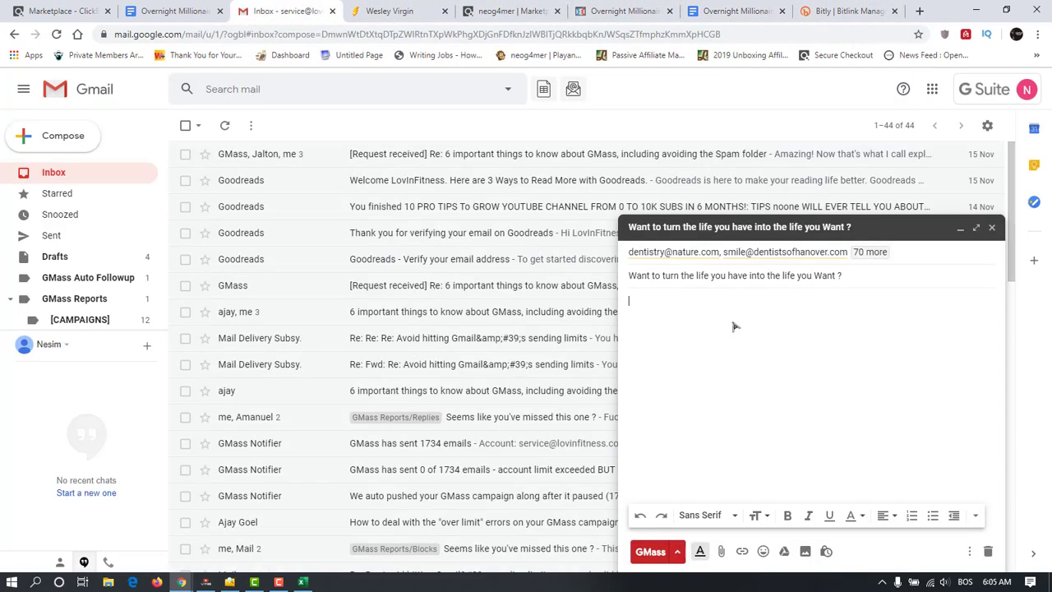
key(ctrl+v)
scroll(757, 285, up, 10)
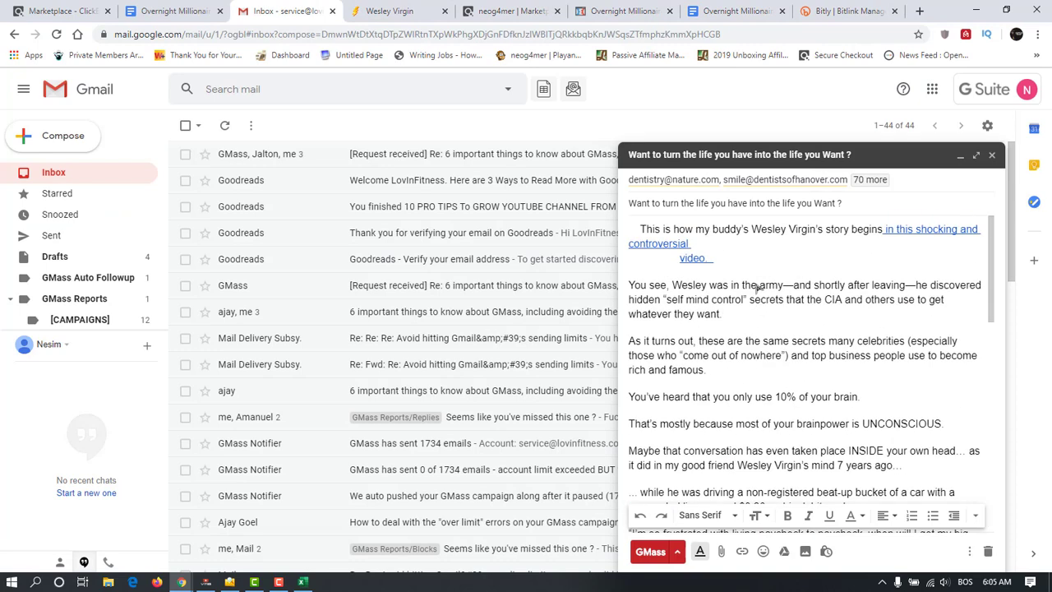
Step: Copy the custom short link again from Bitly and make it the target of the "in this shocking and controversial" link in the email
click(925, 244)
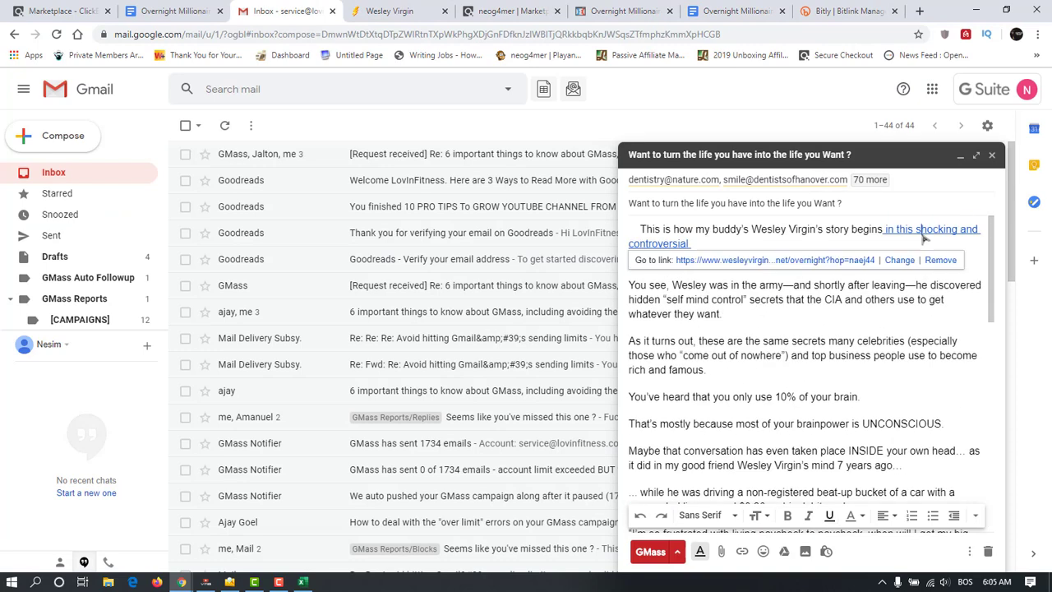
click(898, 259)
click(863, 11)
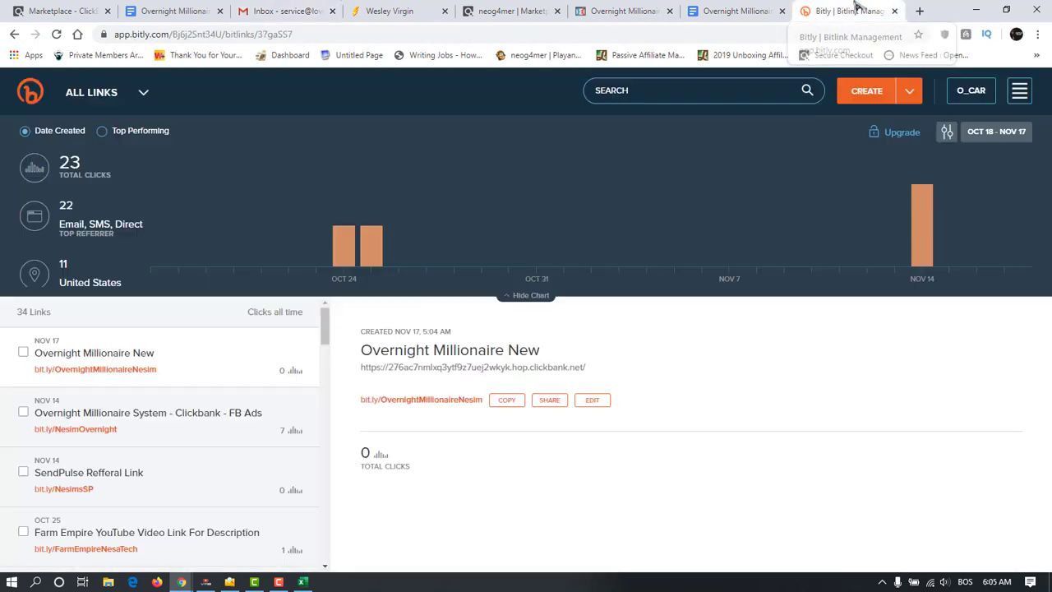
click(507, 401)
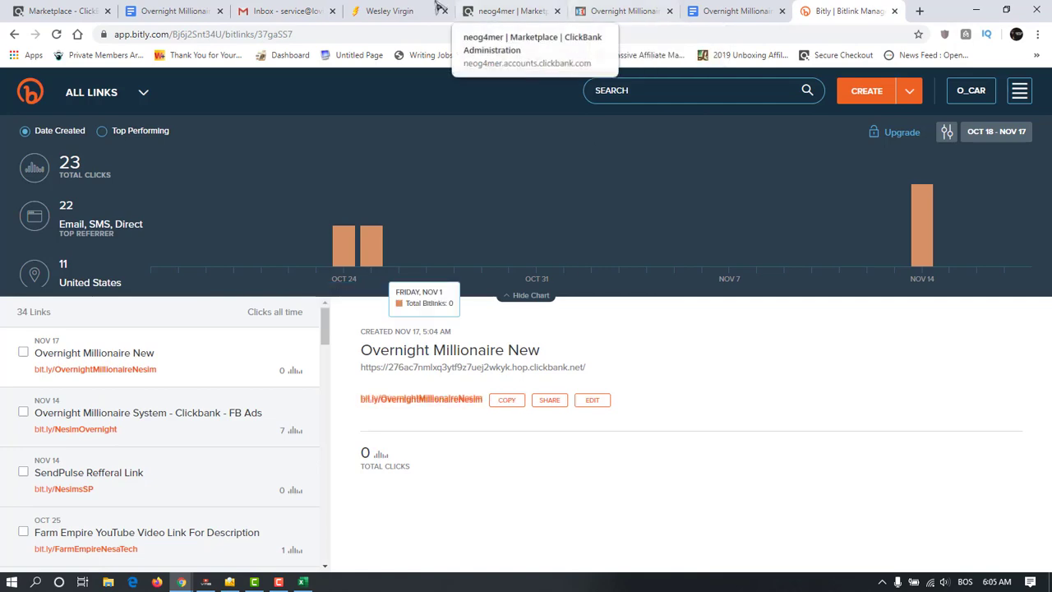
click(284, 11)
triple_click(668, 319)
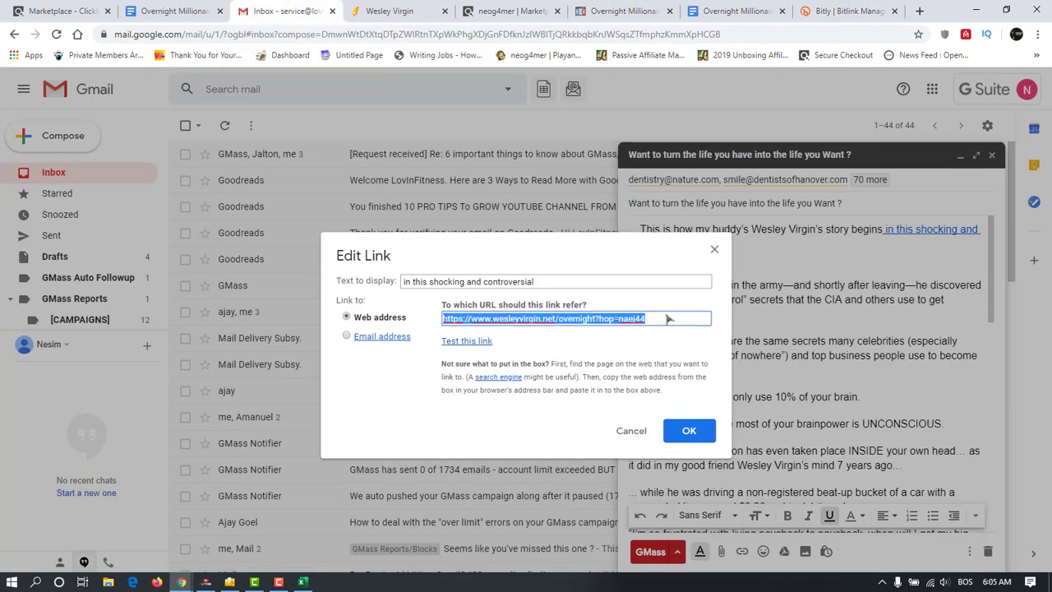
key(ctrl+v)
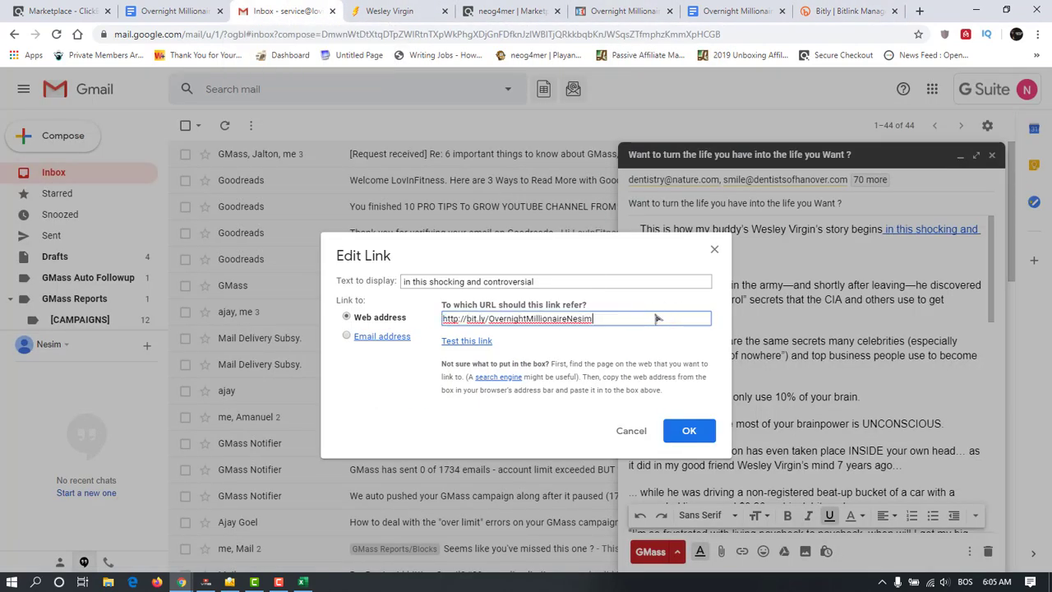
click(695, 431)
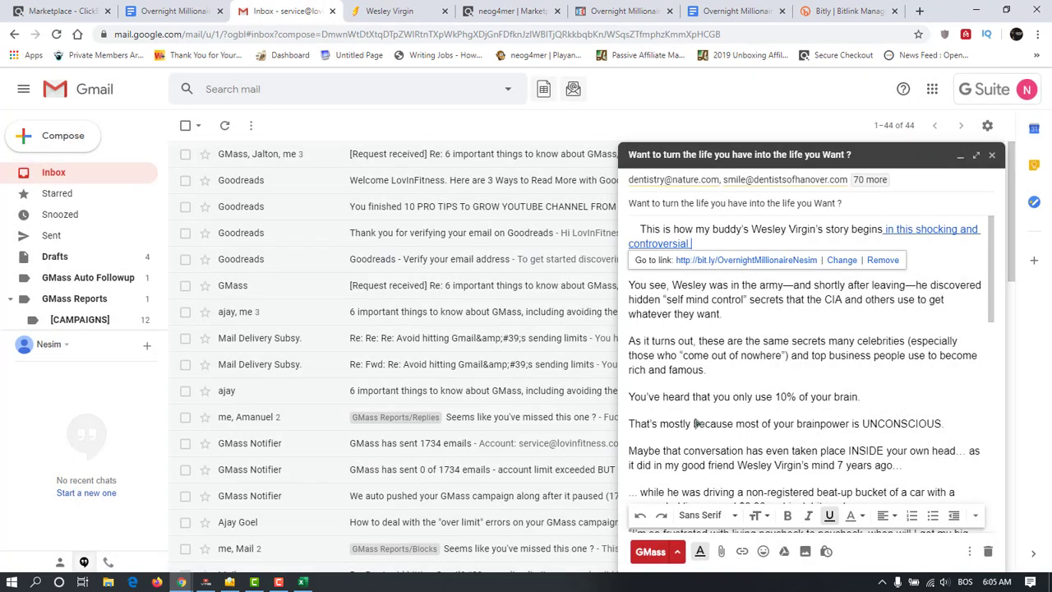
click(774, 325)
Step: Replace the address of the "video." link in the email with the copied bit.ly short link
scroll(773, 325, down, 4)
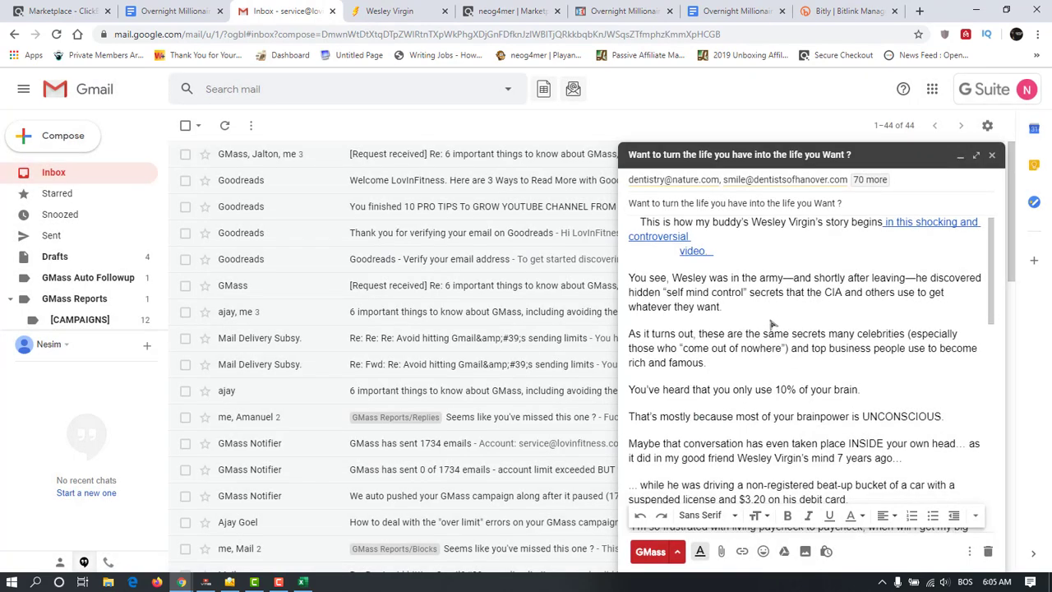
scroll(773, 326, up, 4)
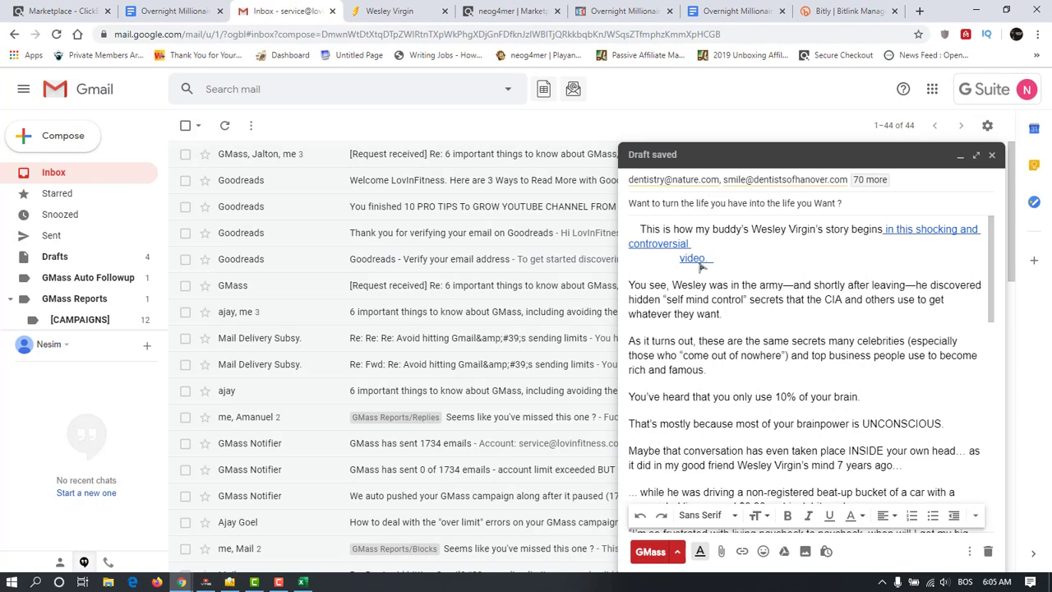
click(700, 263)
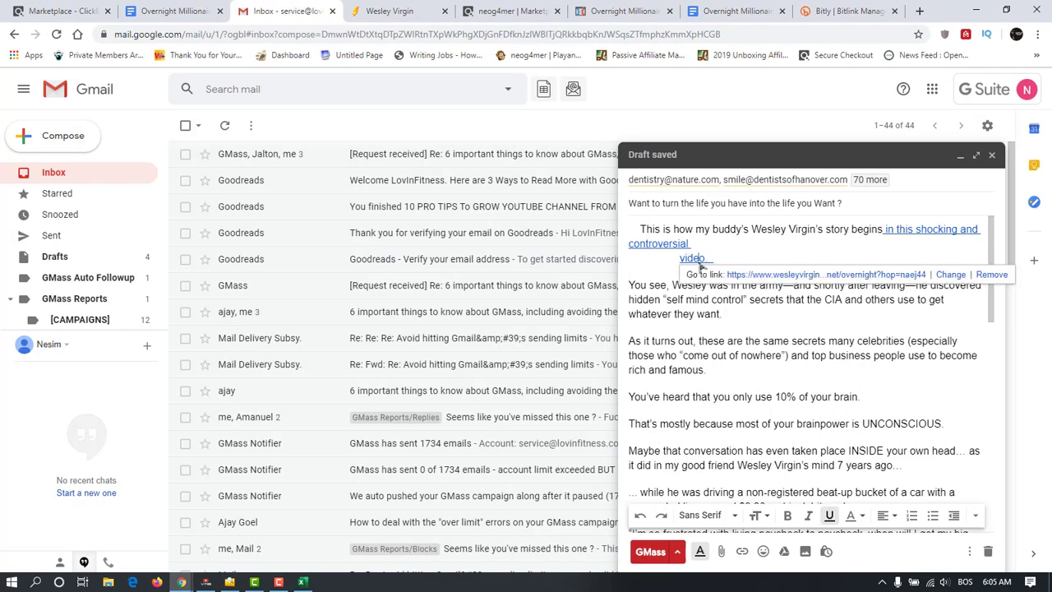
click(950, 274)
triple_click(672, 318)
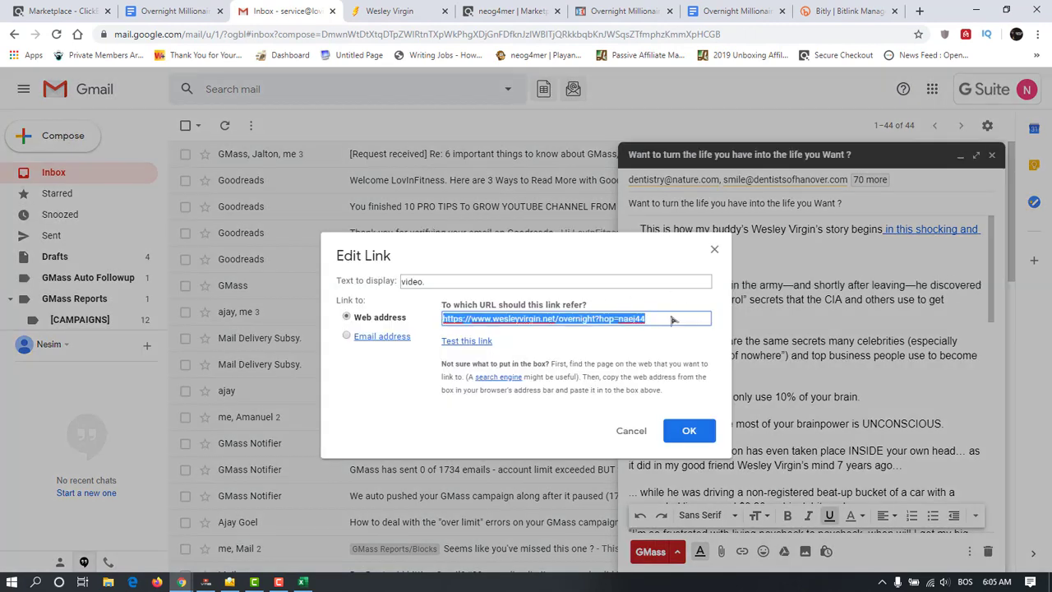
key(ctrl+v)
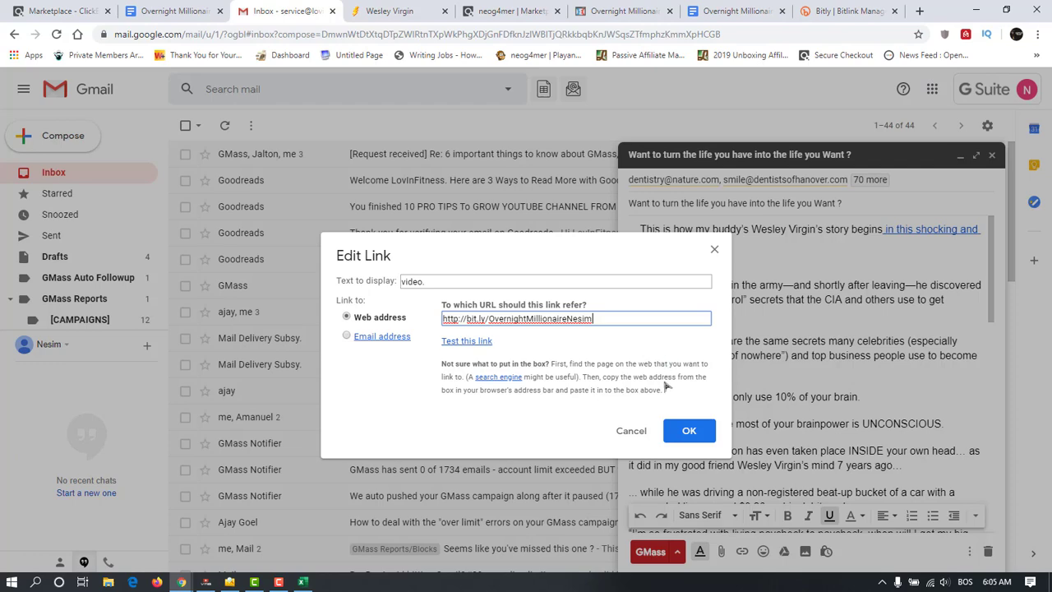
click(689, 431)
Step: Replace the address of the "This 'mind hack' helps you alter your unconscious" link in the email with the copied bit.ly short link
scroll(738, 349, down, 5)
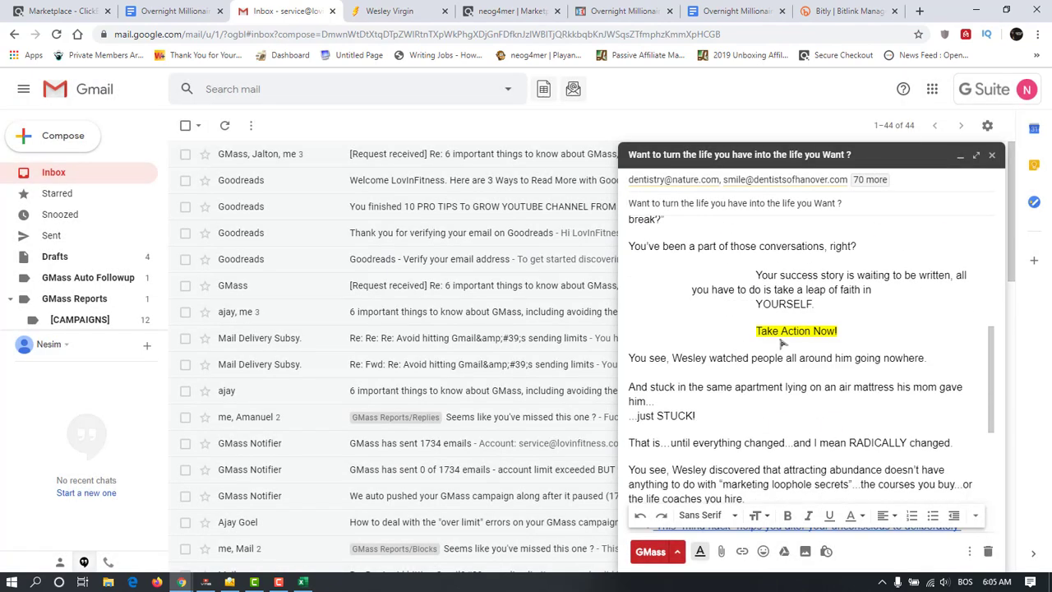
scroll(781, 344, down, 3)
click(707, 269)
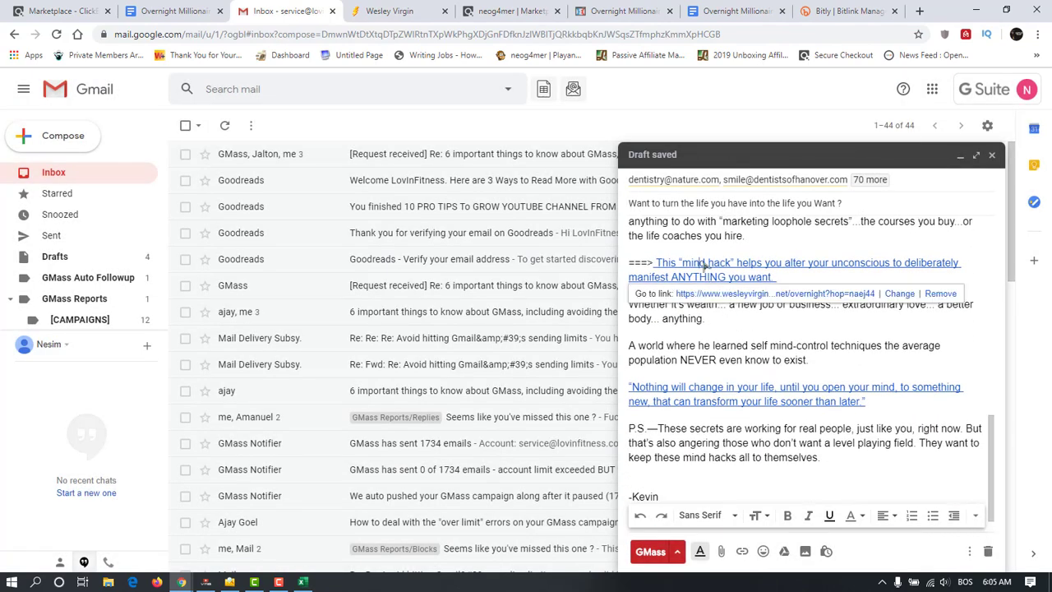
click(899, 293)
click(714, 324)
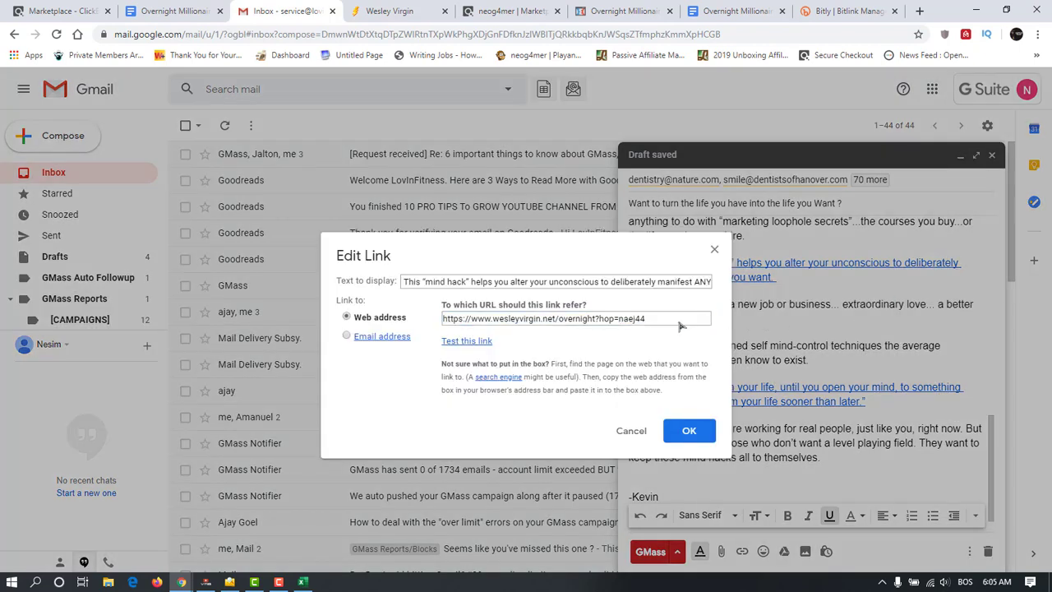
triple_click(679, 325)
key(ctrl+v)
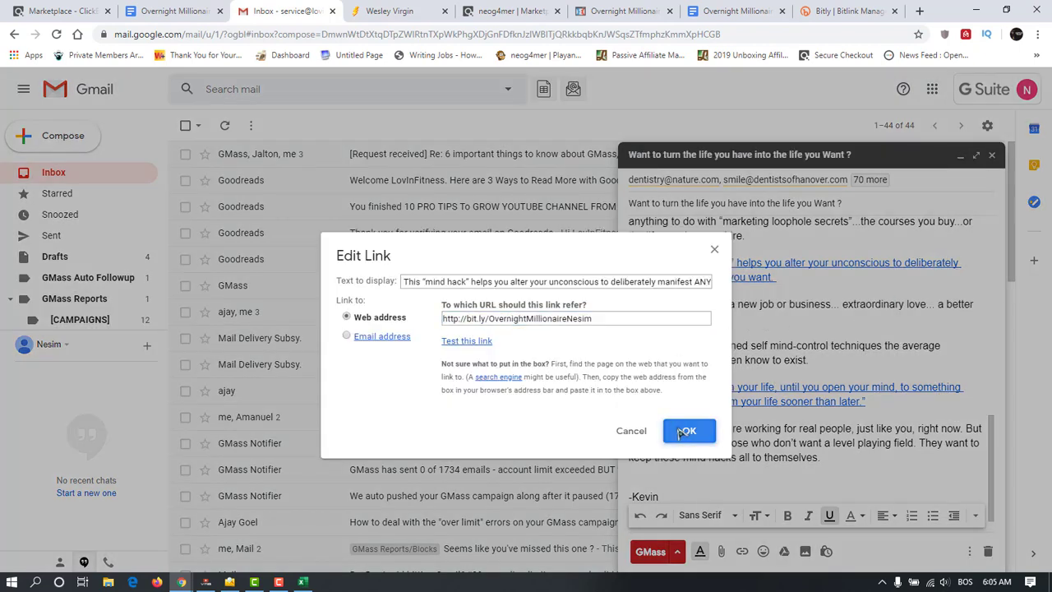
click(689, 431)
Step: Point the "Nothing will change in your life, until you open your mind" link to the copied bit.ly short link
click(824, 392)
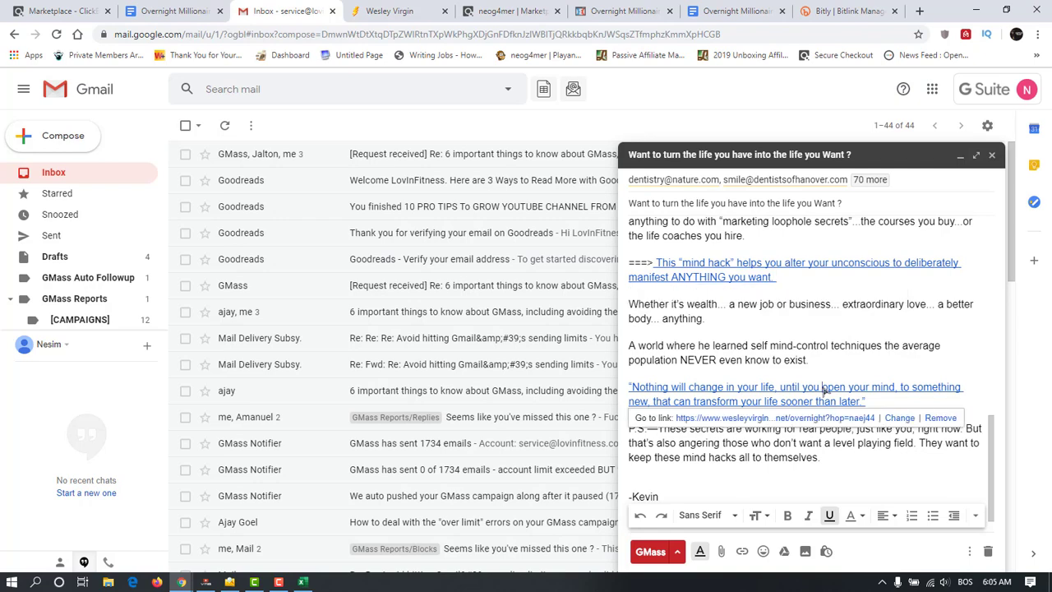
click(895, 422)
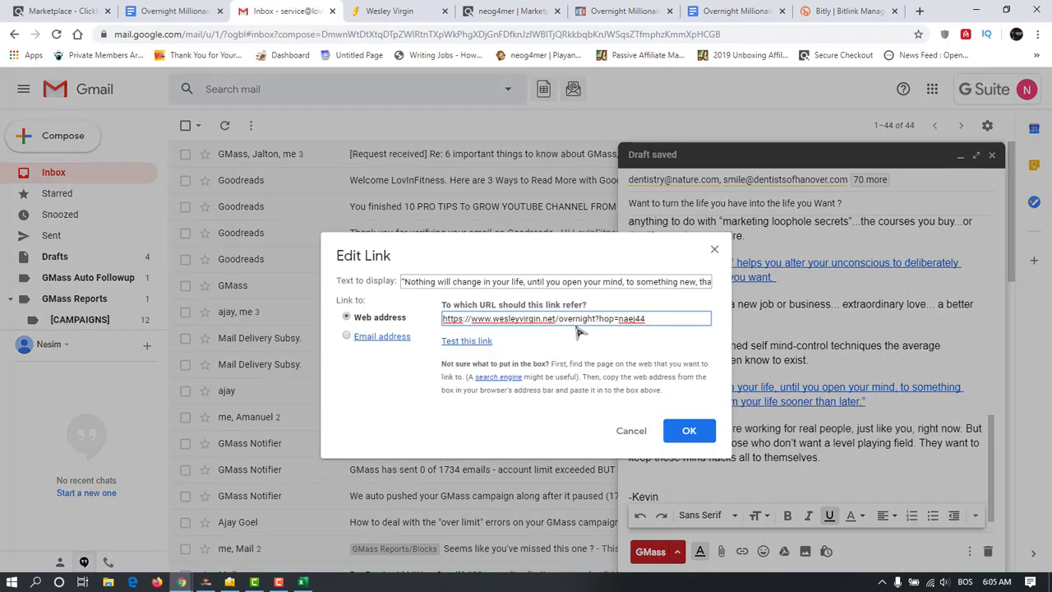
triple_click(665, 327)
key(ctrl+v)
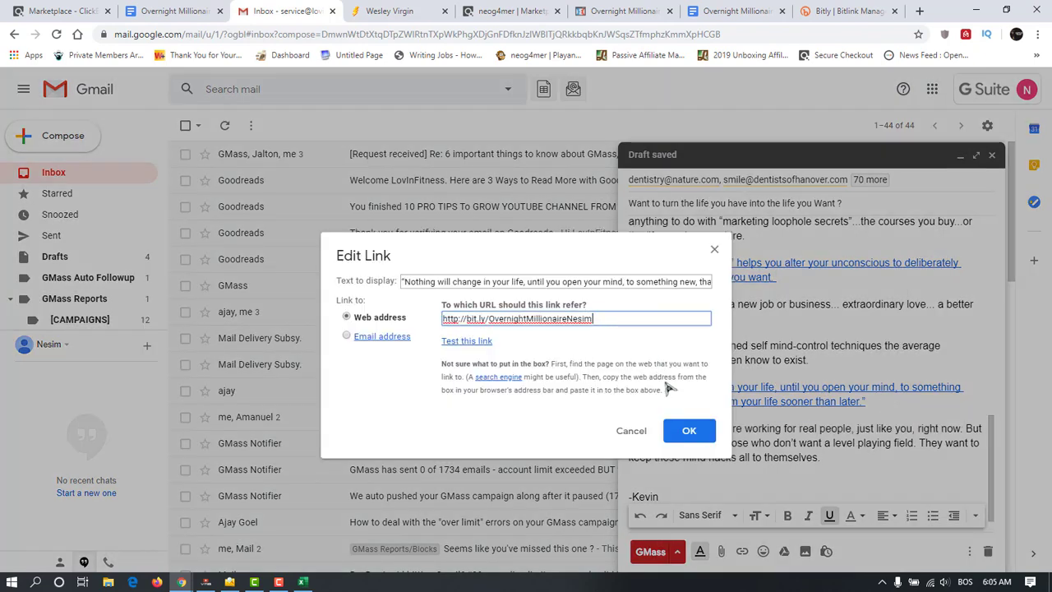
click(689, 431)
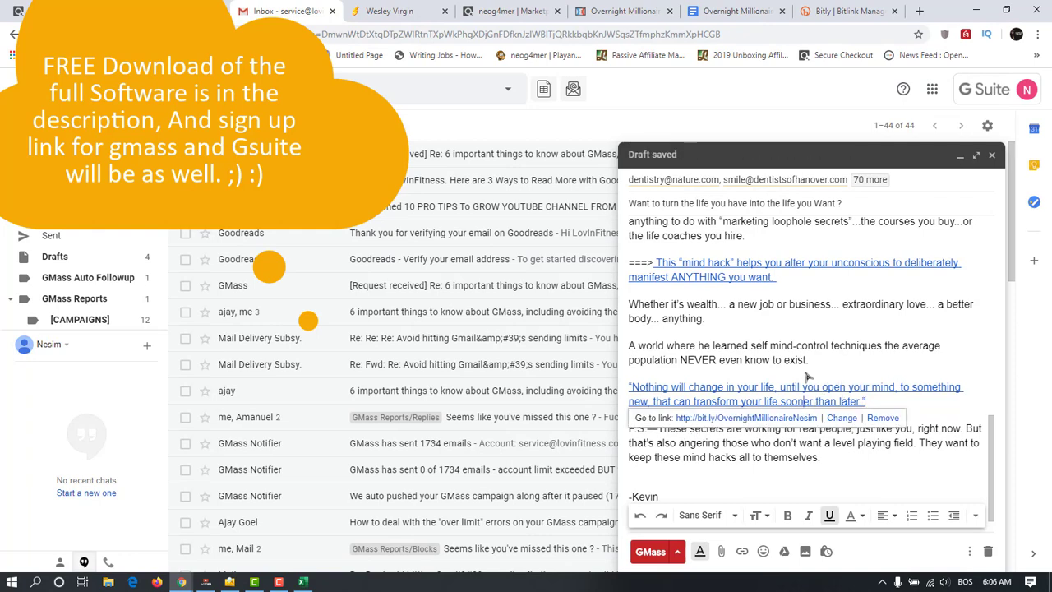
Step: Replace the sign-off name above "Lets Goooo!" at the end of the email with the sender's first name
text(Lets Gooool!)
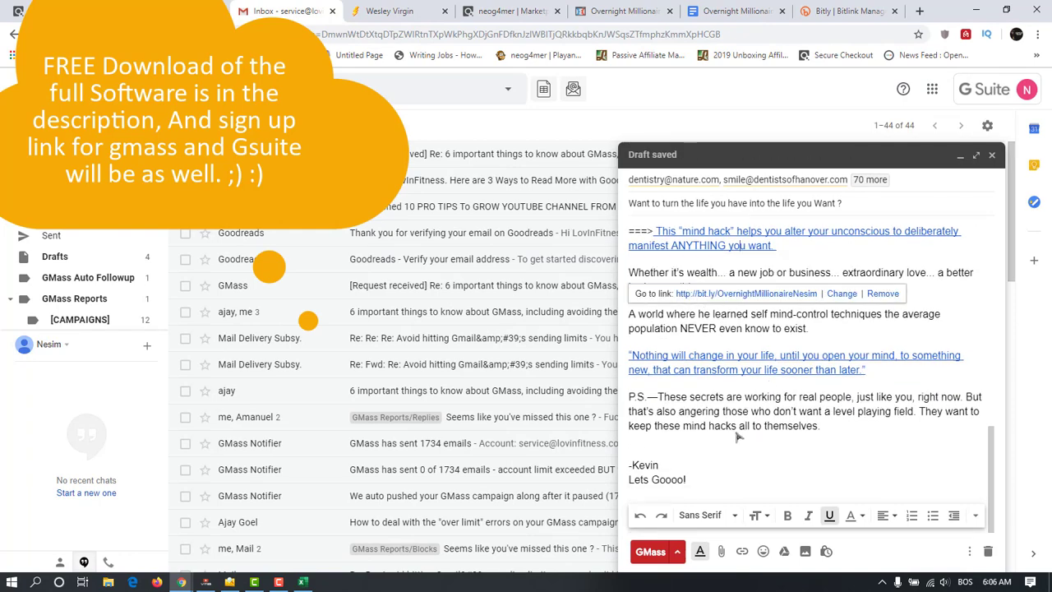
double_click(640, 465)
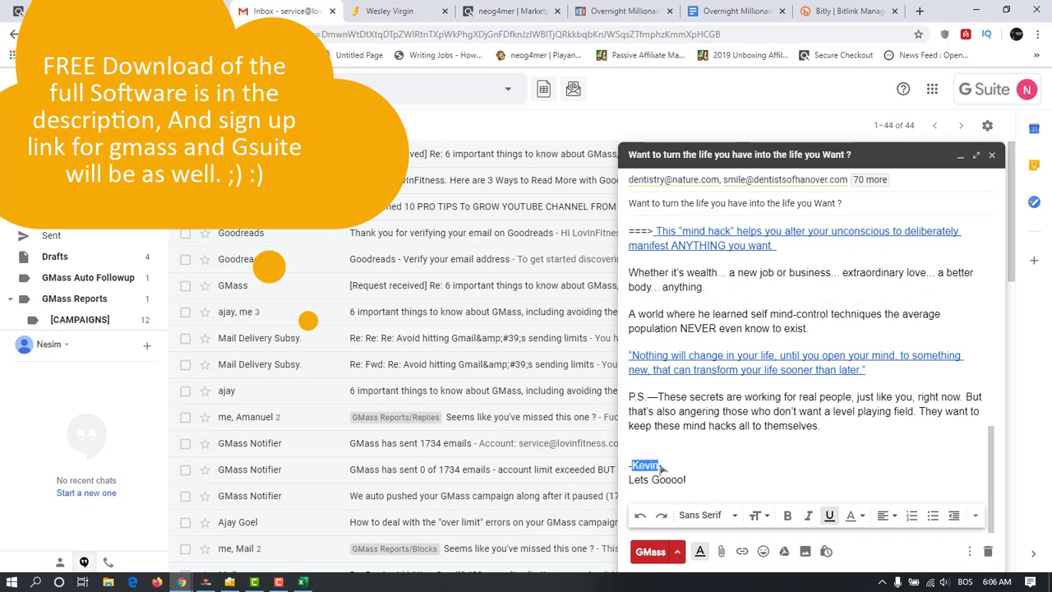
text(Nesim)
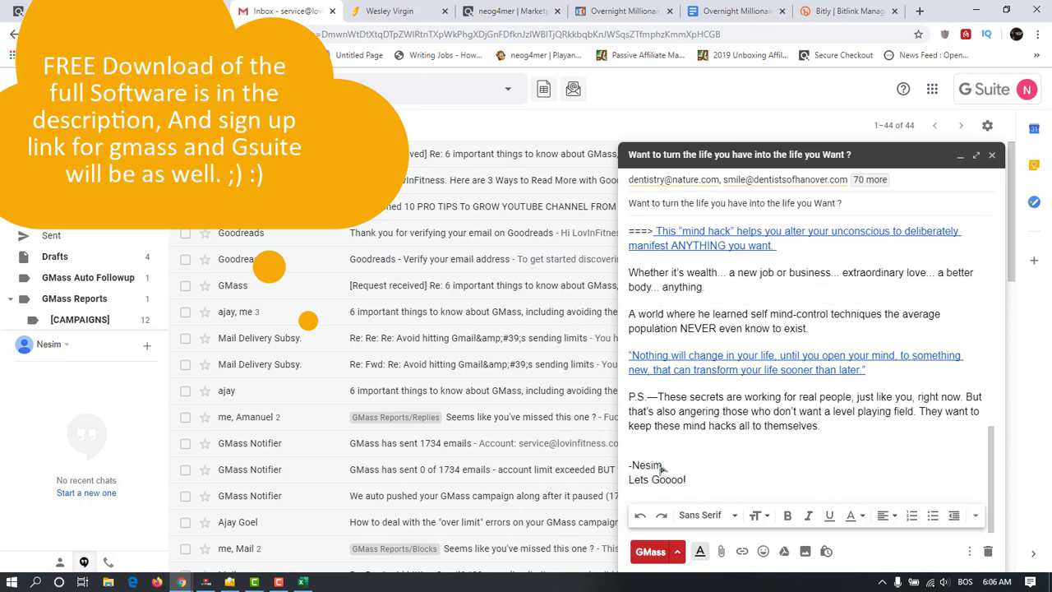
Step: Send the finished email as a GMass campaign to all recipients and dismiss the scheduling notice
scroll(737, 429, up, 15)
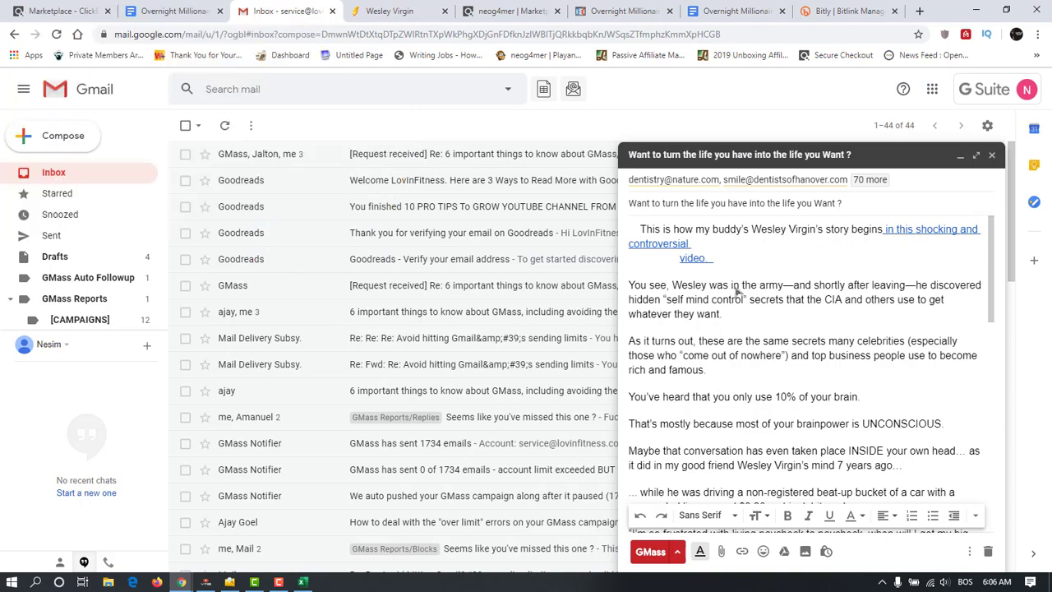
click(649, 552)
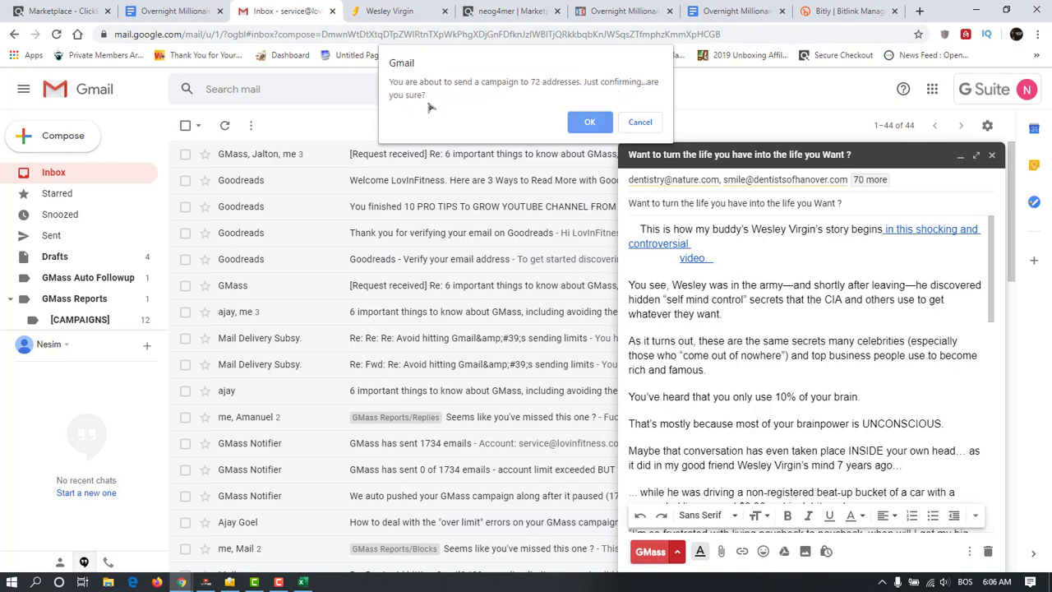
click(581, 123)
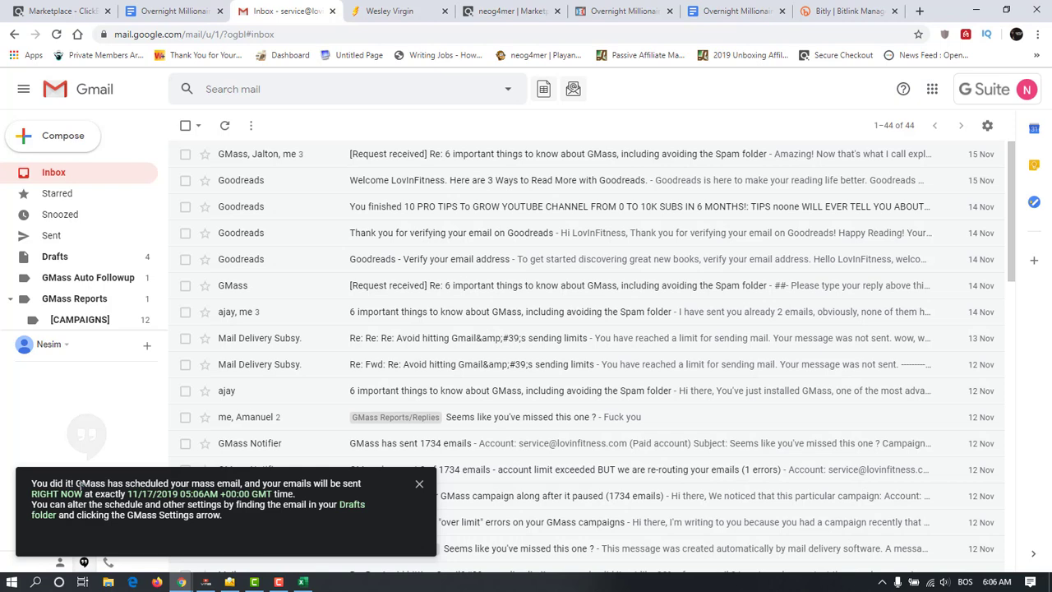
drag(77, 484, 220, 523)
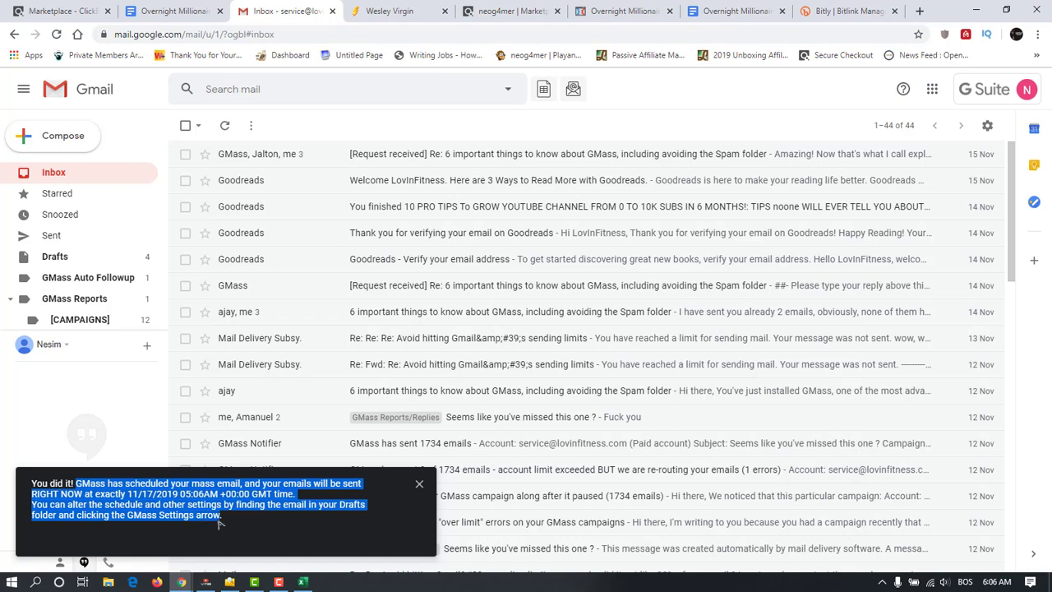
click(419, 485)
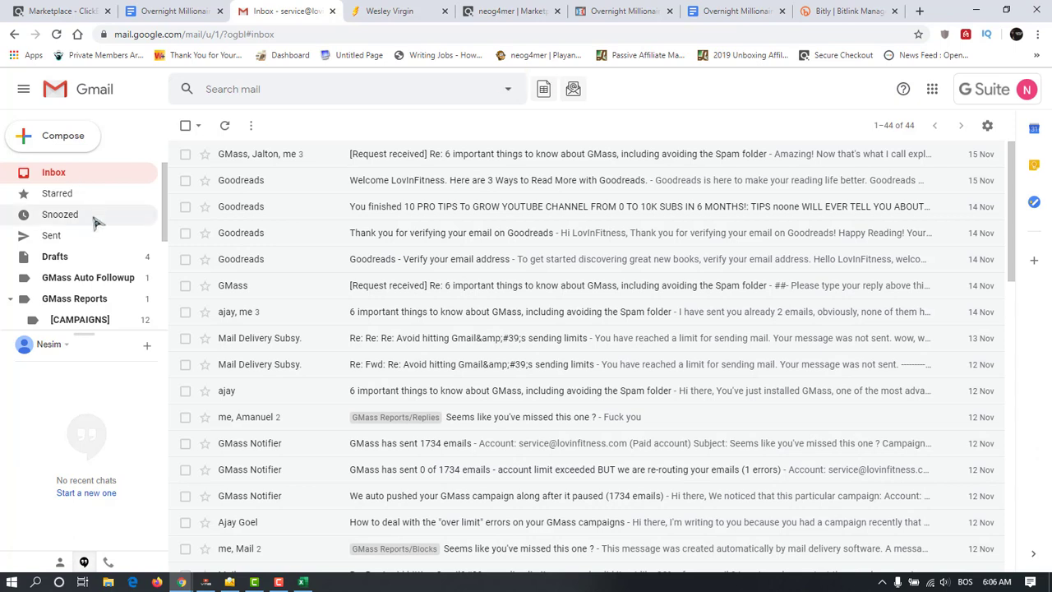
Step: Look over the GMass Reports labels in the mailbox and switch to the email results in LetsExtract Email Studio
scroll(96, 214, down, 3)
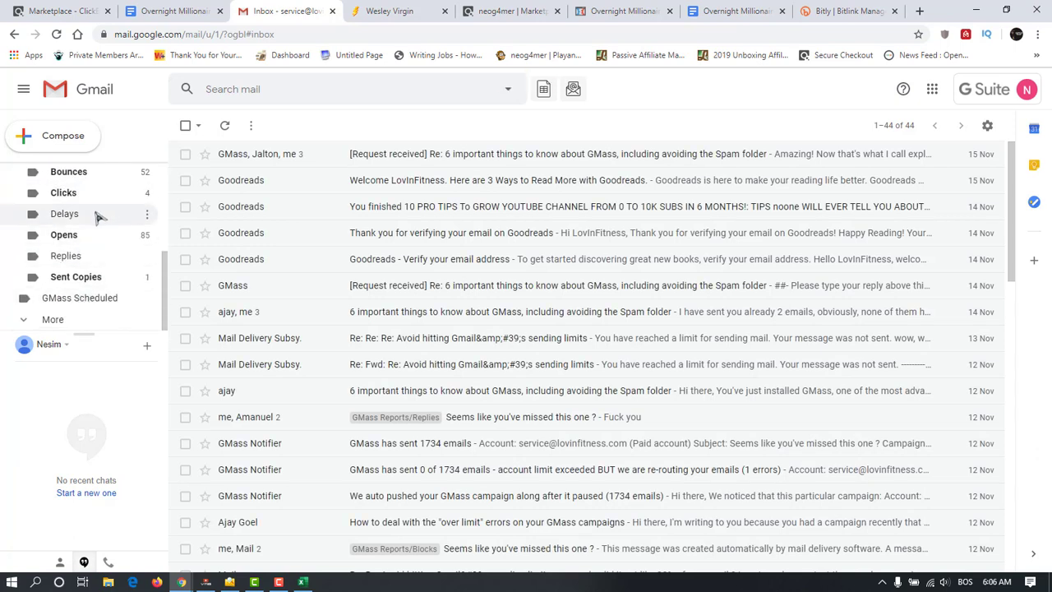
scroll(99, 247, up, 3)
scroll(119, 259, down, 1)
scroll(115, 255, down, 2)
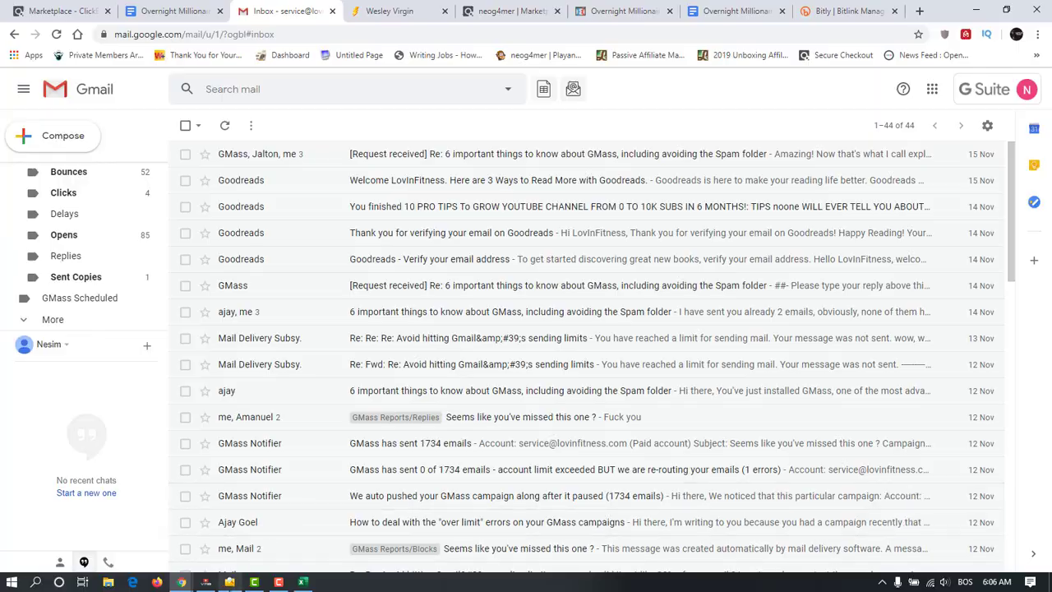
click(230, 582)
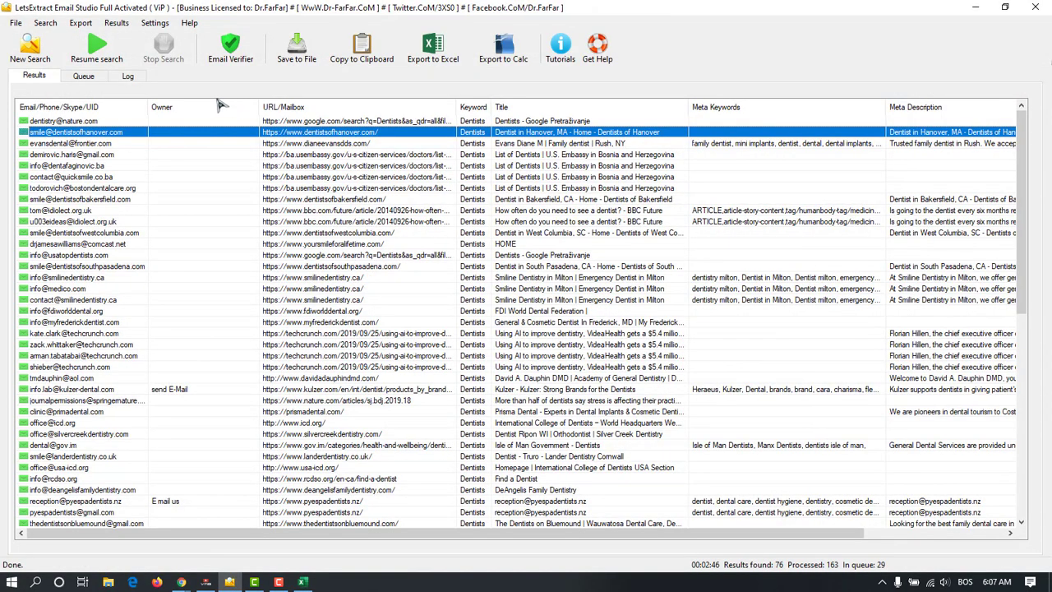